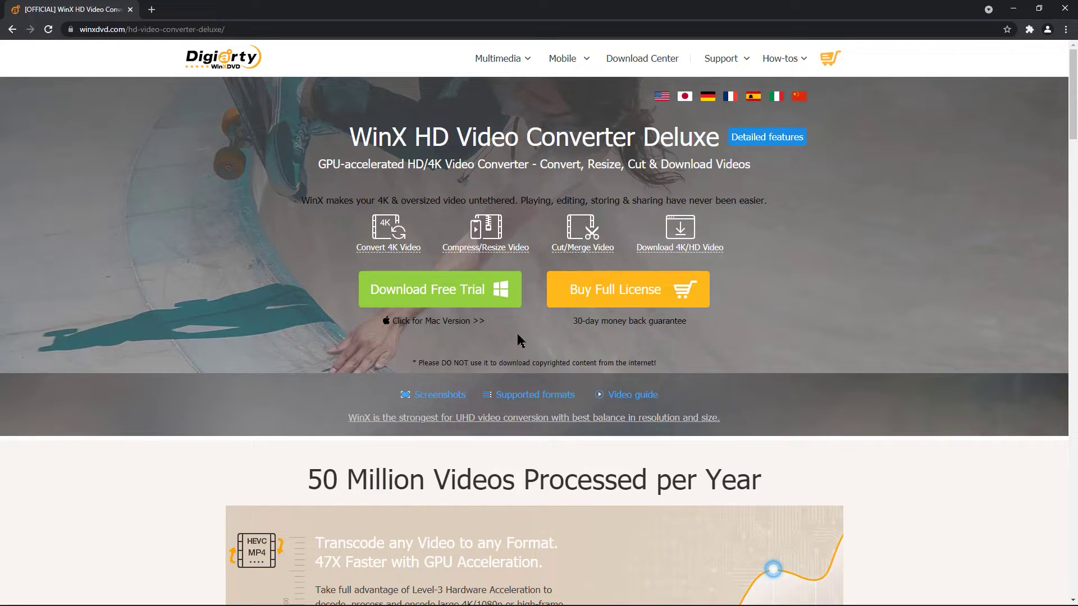
# - Download the free trial installer winx-hd-converter-deluxe.exe from the product page and run it
pyautogui.scroll(-9, 521, 340)
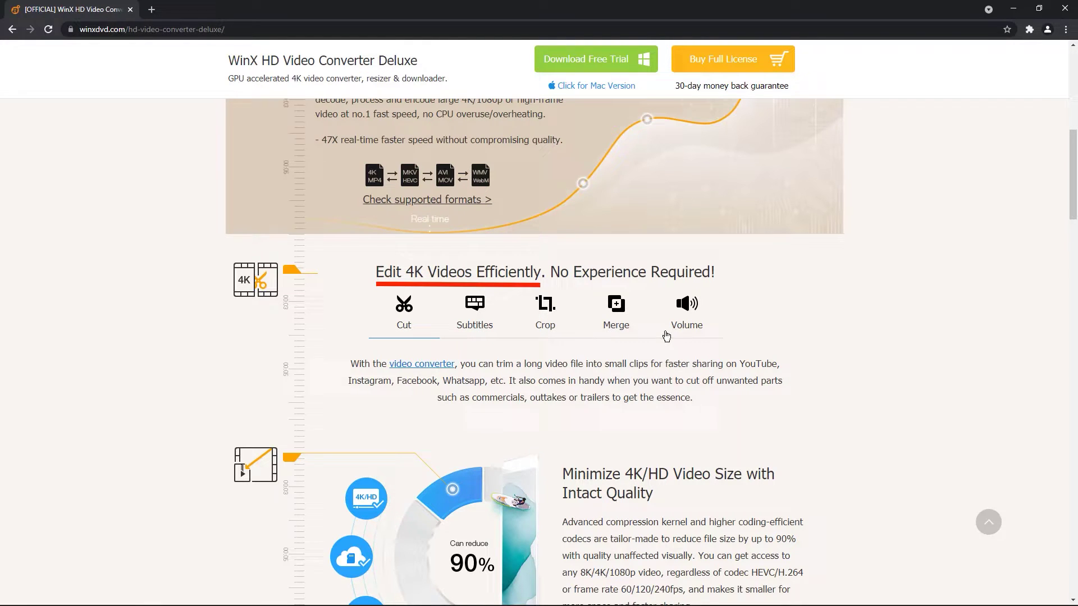
pyautogui.scroll(-3, 637, 330)
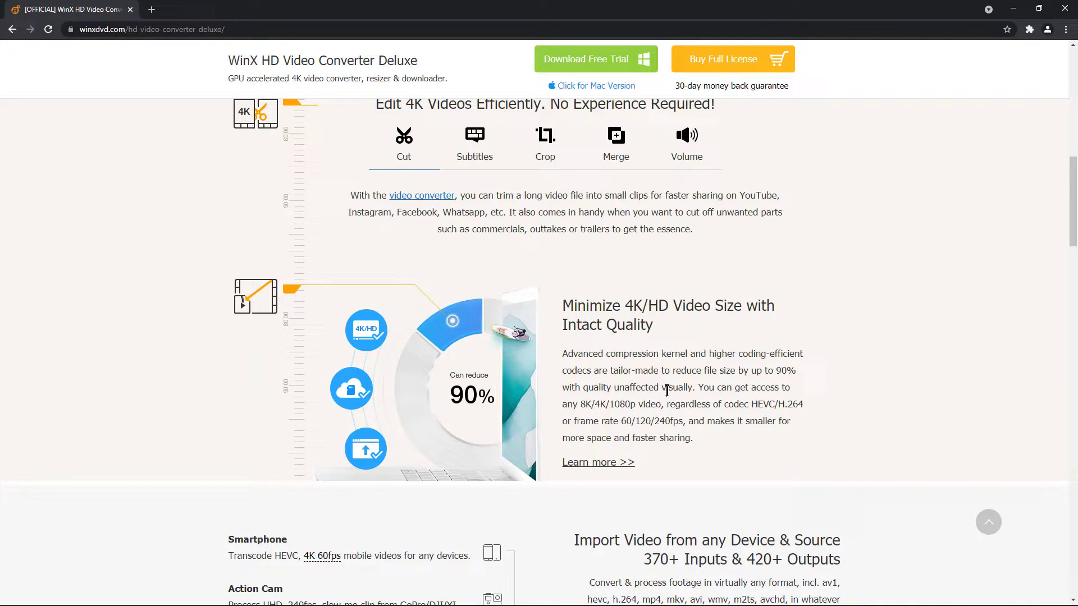
pyautogui.scroll(-6, 685, 411)
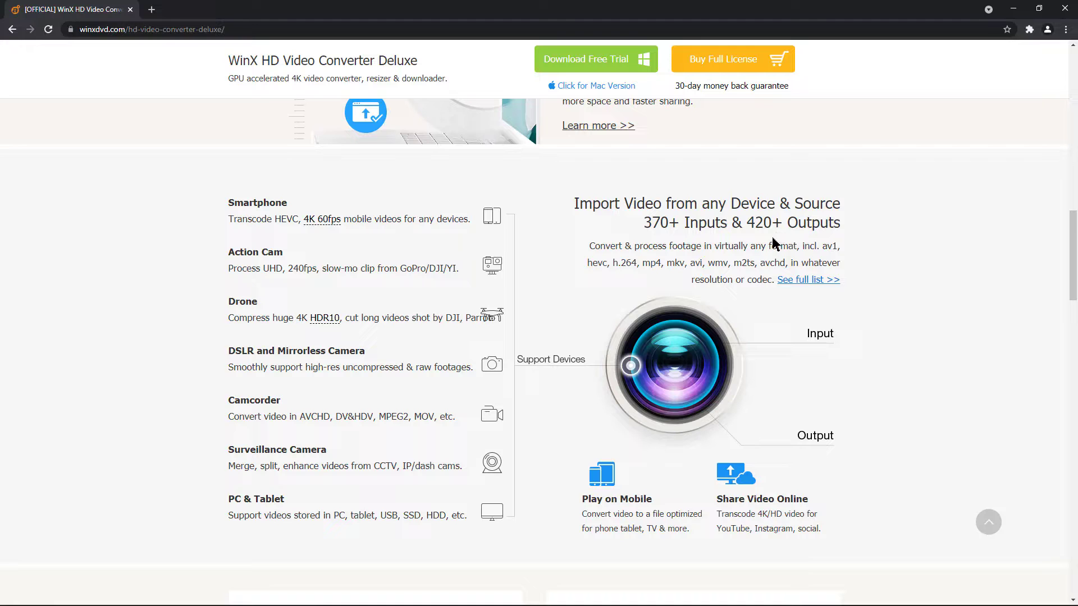
pyautogui.scroll(-7, 778, 246)
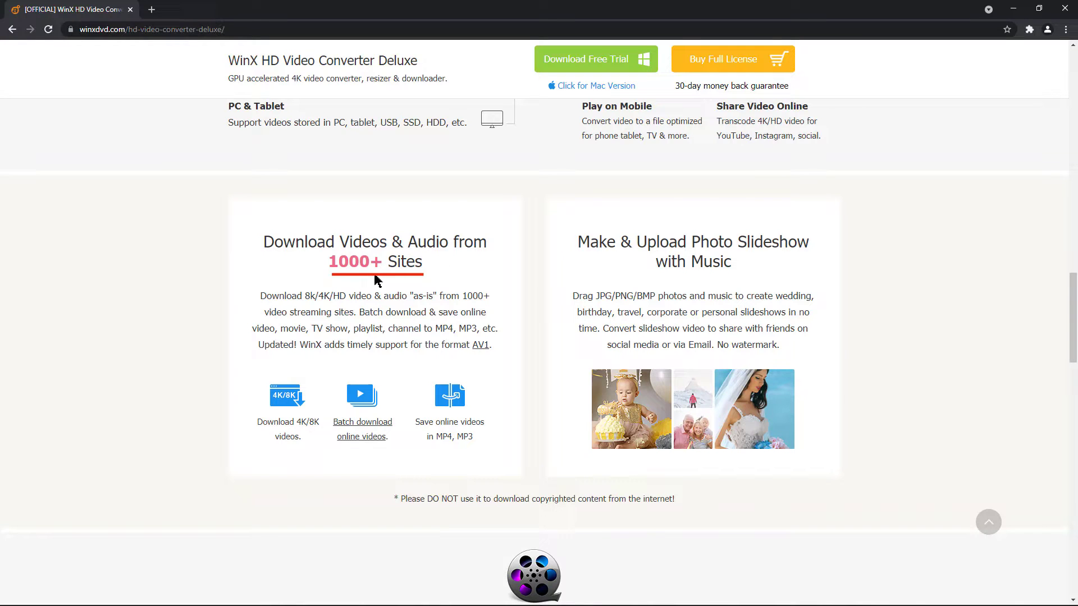
pyautogui.scroll(-10, 390, 281)
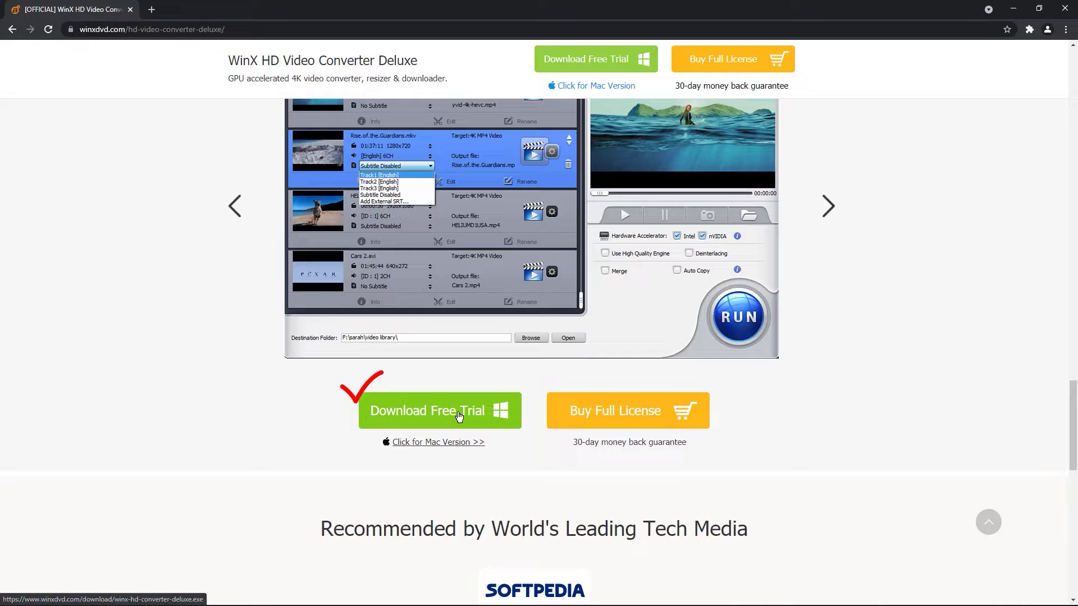
pyautogui.click(459, 416)
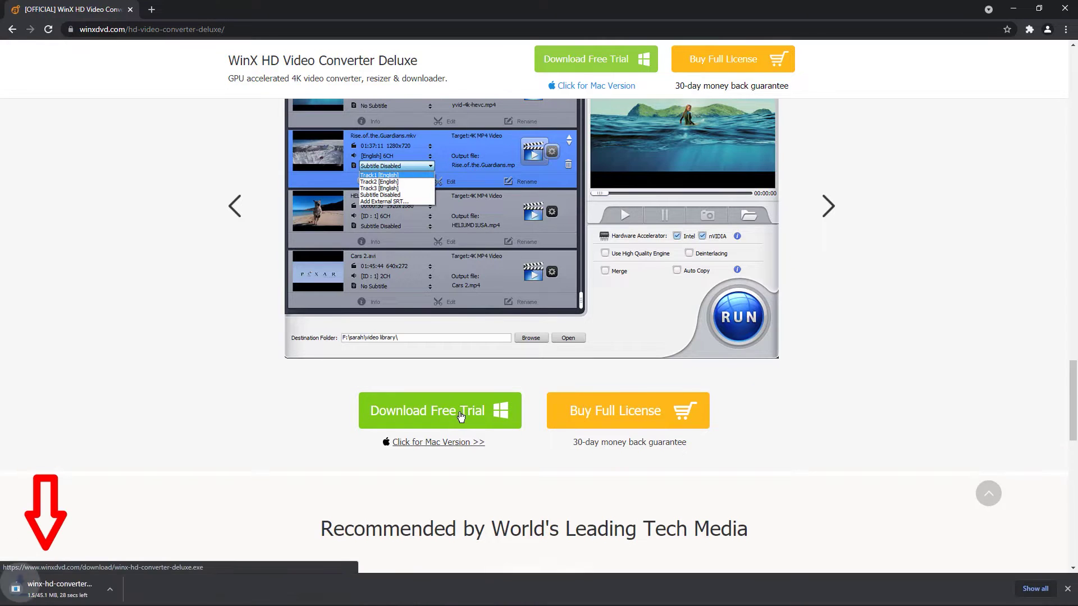
pyautogui.click(87, 581)
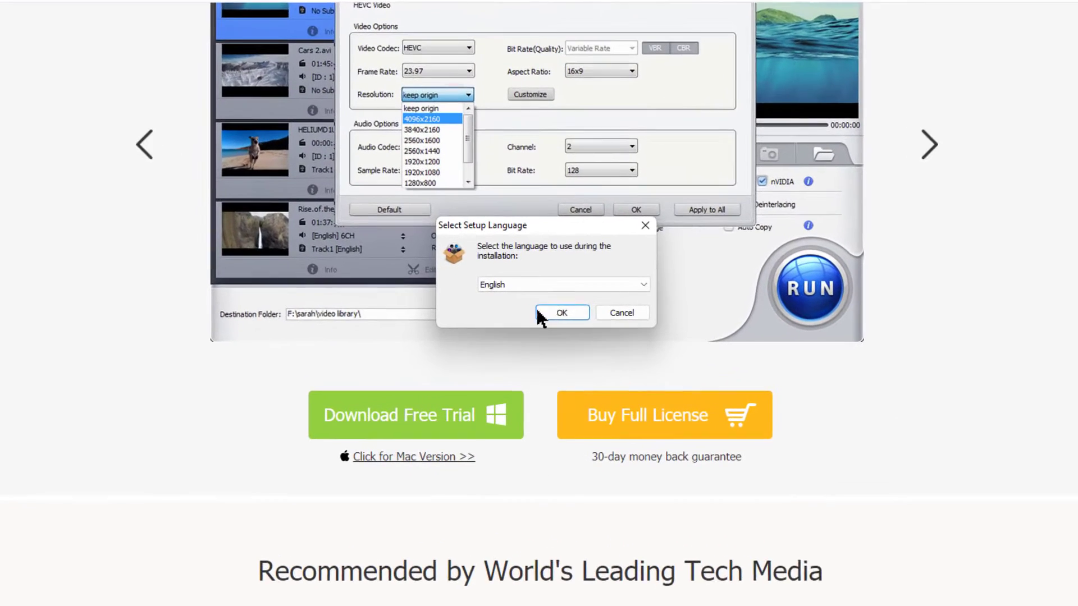
# - Install the converter in English with default folder and tasks, launching it when setup finishes
pyautogui.click(558, 311)
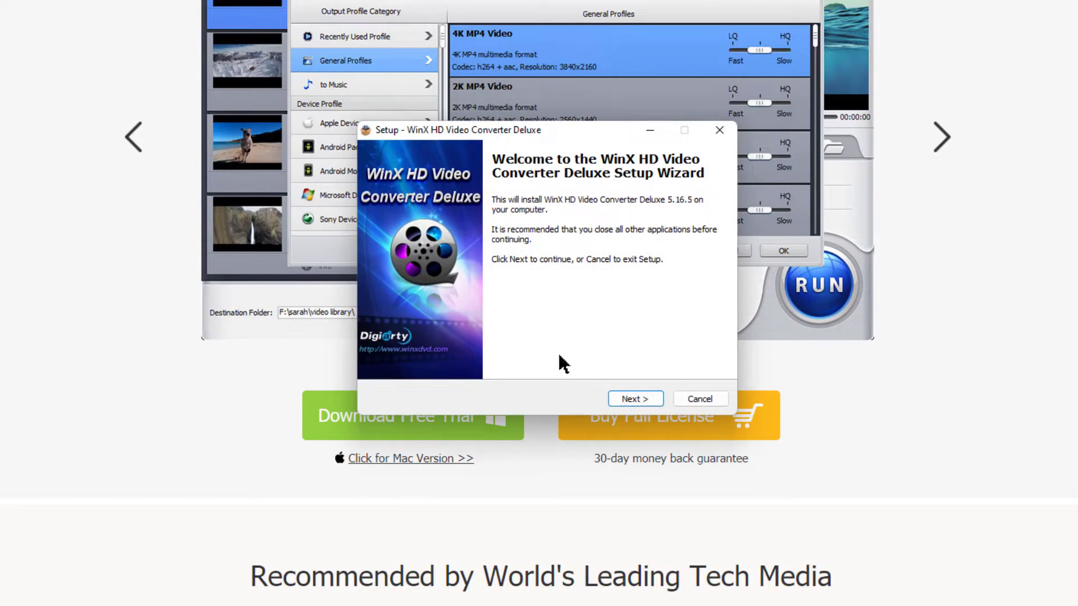
pyautogui.click(626, 399)
pyautogui.click(393, 351)
pyautogui.click(634, 398)
pyautogui.click(634, 399)
pyautogui.click(633, 398)
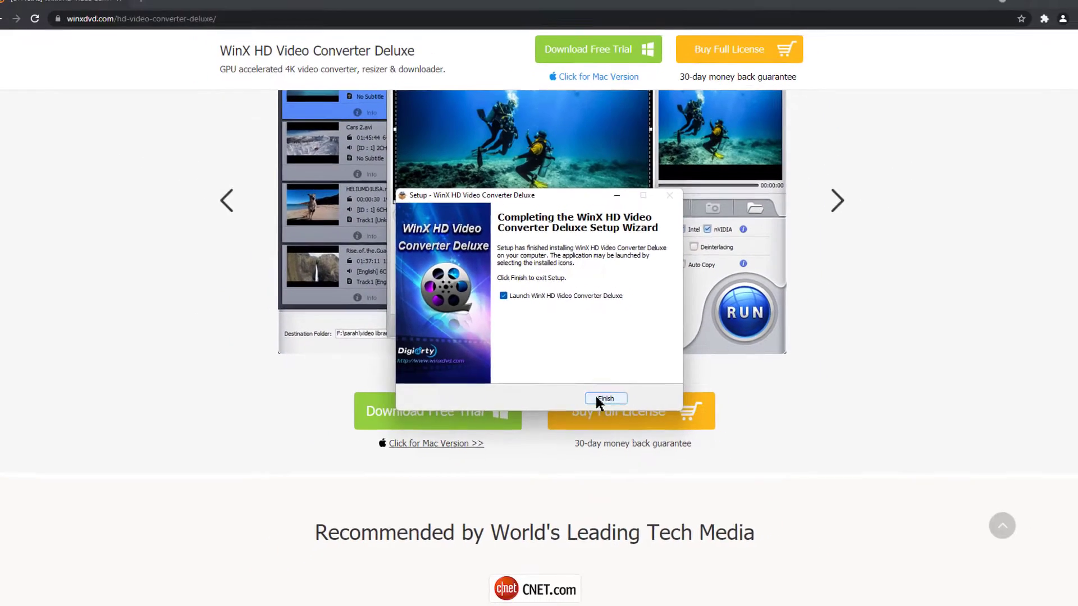
pyautogui.click(625, 398)
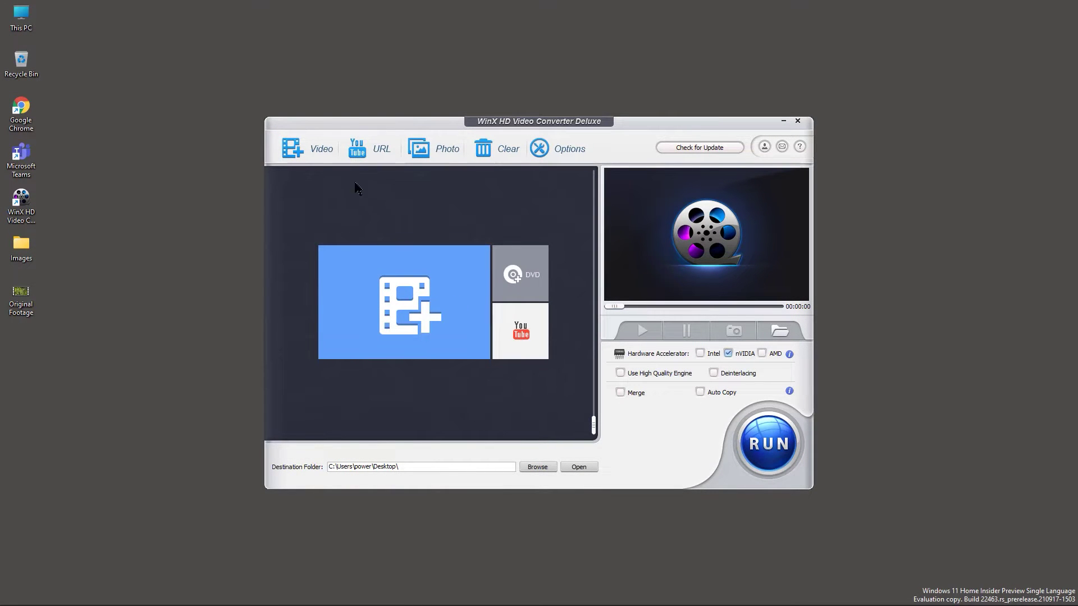
# - Drag Original Footage.mp4 from the desktop onto the converter's add-video area
pyautogui.click(320, 159)
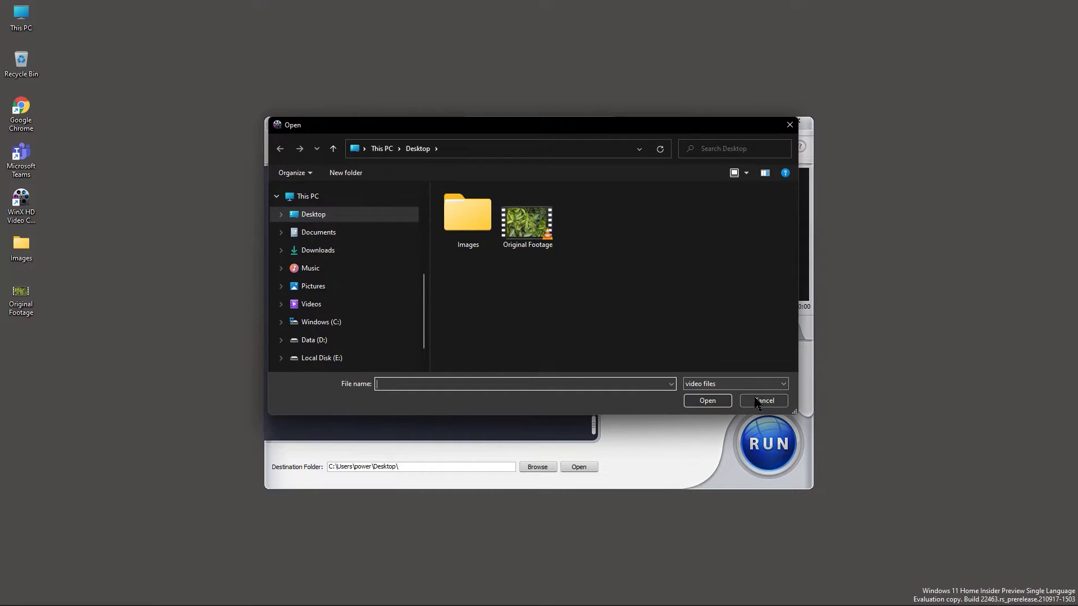
pyautogui.click(759, 403)
pyautogui.moveTo(27, 306)
pyautogui.mouseDown()
pyautogui.moveTo(166, 376)
pyautogui.moveTo(344, 333)
pyautogui.moveTo(303, 354)
pyautogui.moveTo(31, 294)
pyautogui.mouseUp()
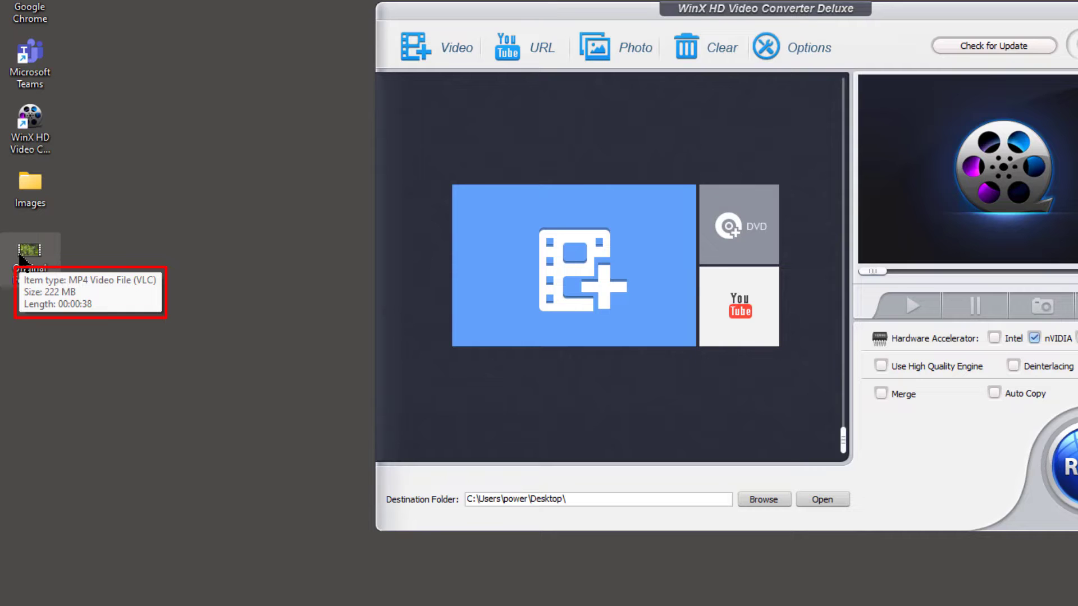
pyautogui.moveTo(21, 259); pyautogui.dragTo(533, 302)
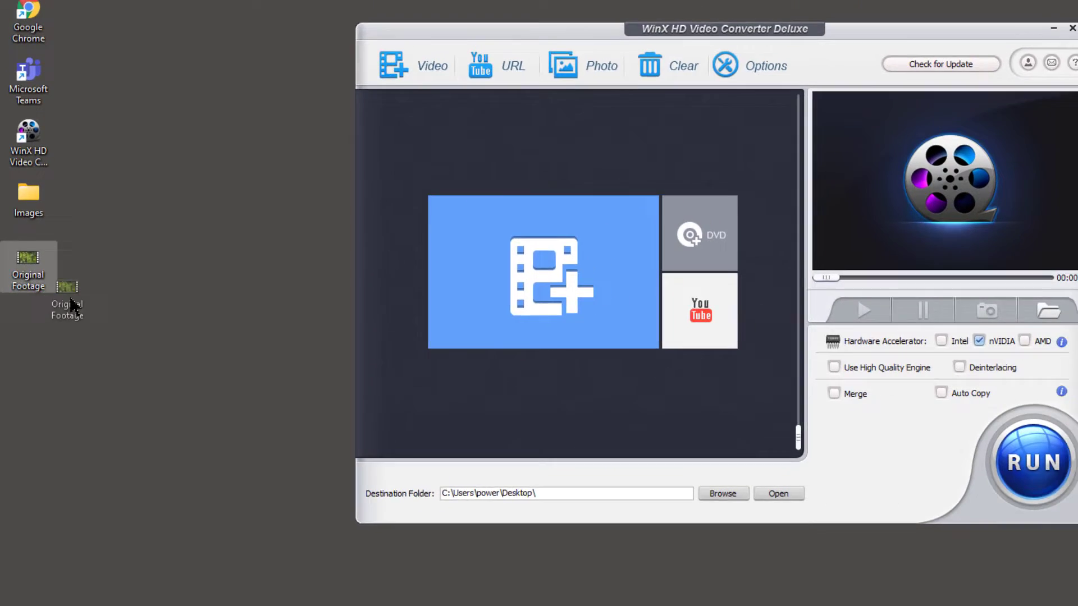
pyautogui.moveTo(375, 328); pyautogui.dragTo(393, 300)
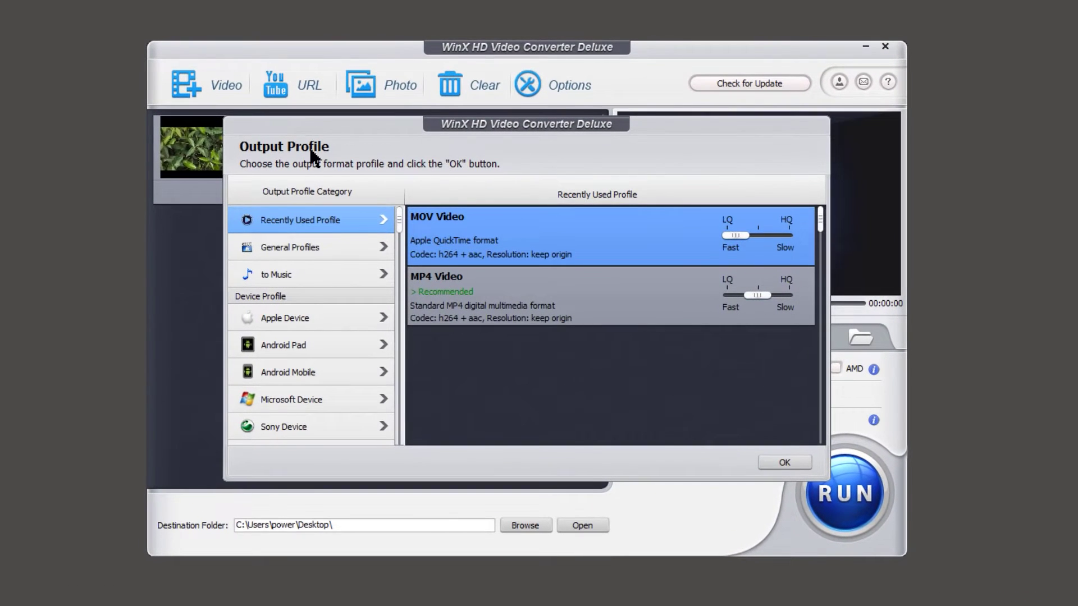
# - Browse the General, Music, Apple, Android Pad and Android Mobile output profile categories
pyautogui.moveTo(398, 216)
pyautogui.mouseDown()
pyautogui.moveTo(395, 439)
pyautogui.moveTo(398, 223)
pyautogui.mouseUp()
pyautogui.click(312, 247)
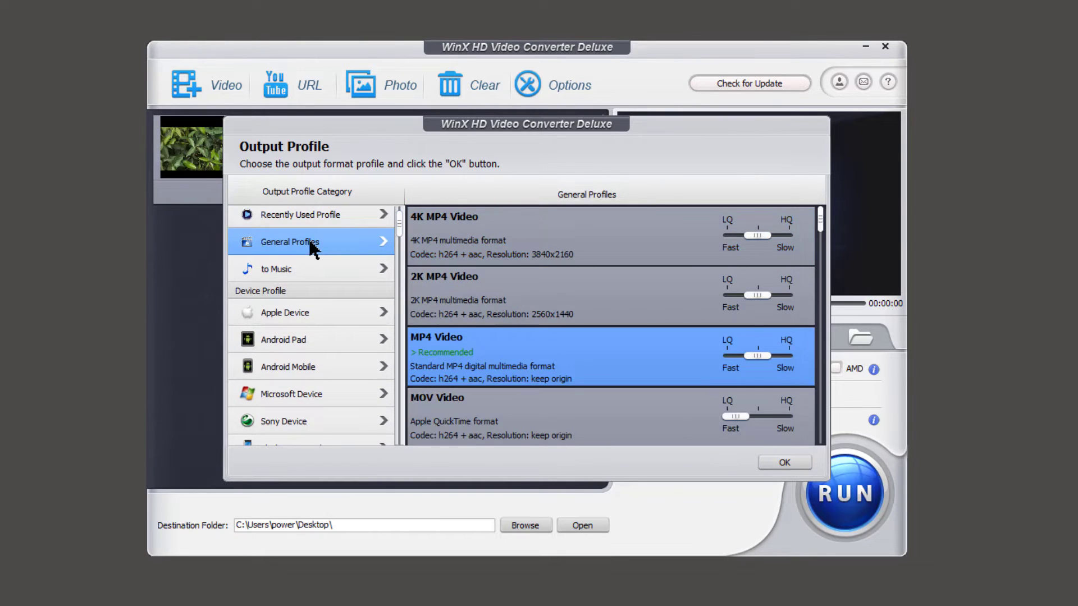
pyautogui.moveTo(819, 230); pyautogui.dragTo(819, 441)
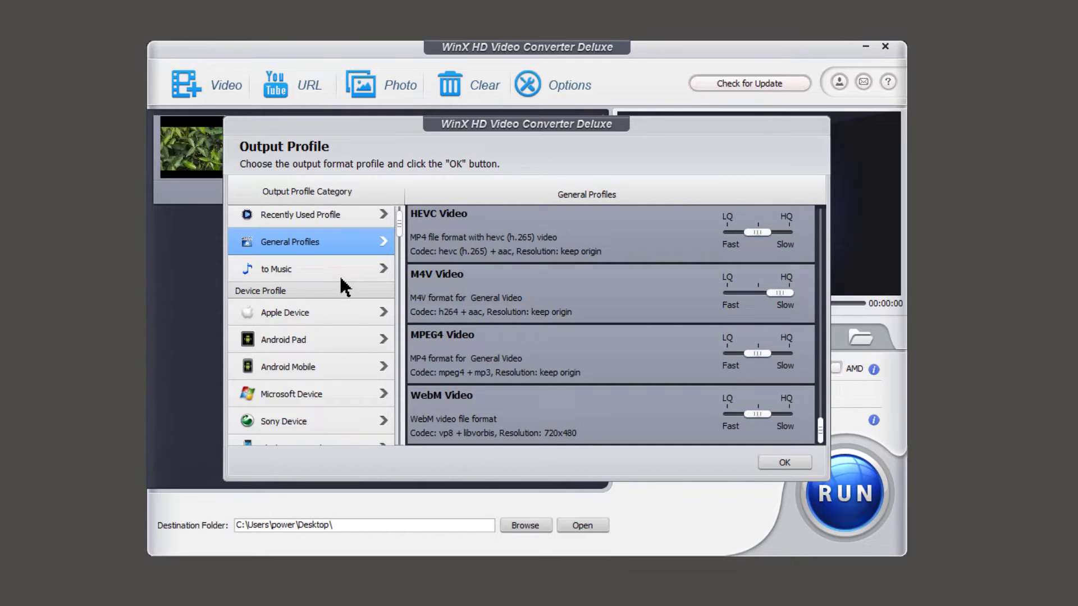
pyautogui.click(293, 272)
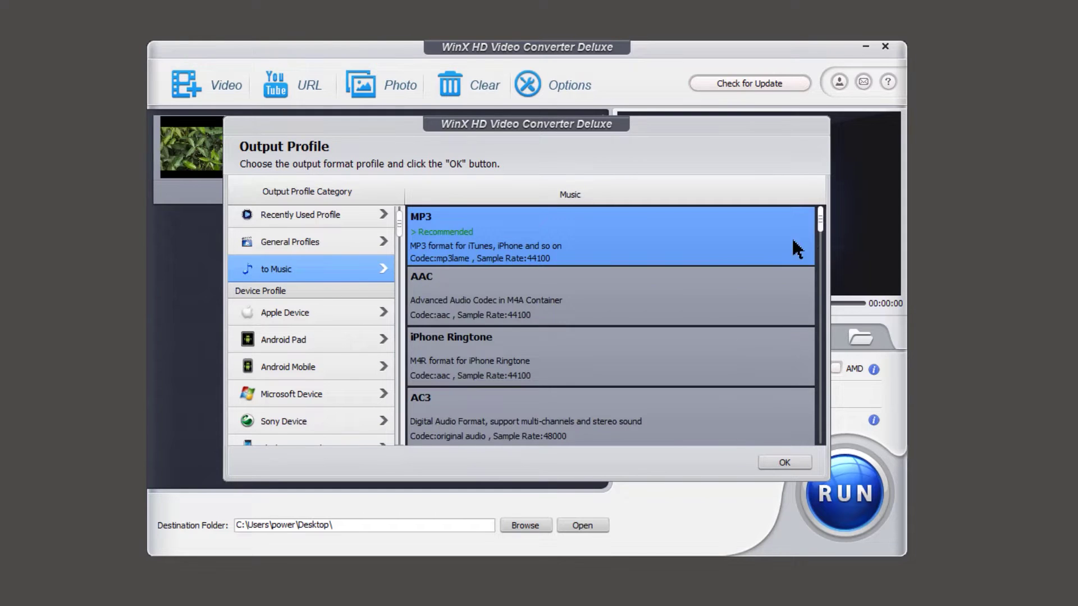
pyautogui.moveTo(821, 220); pyautogui.dragTo(821, 431)
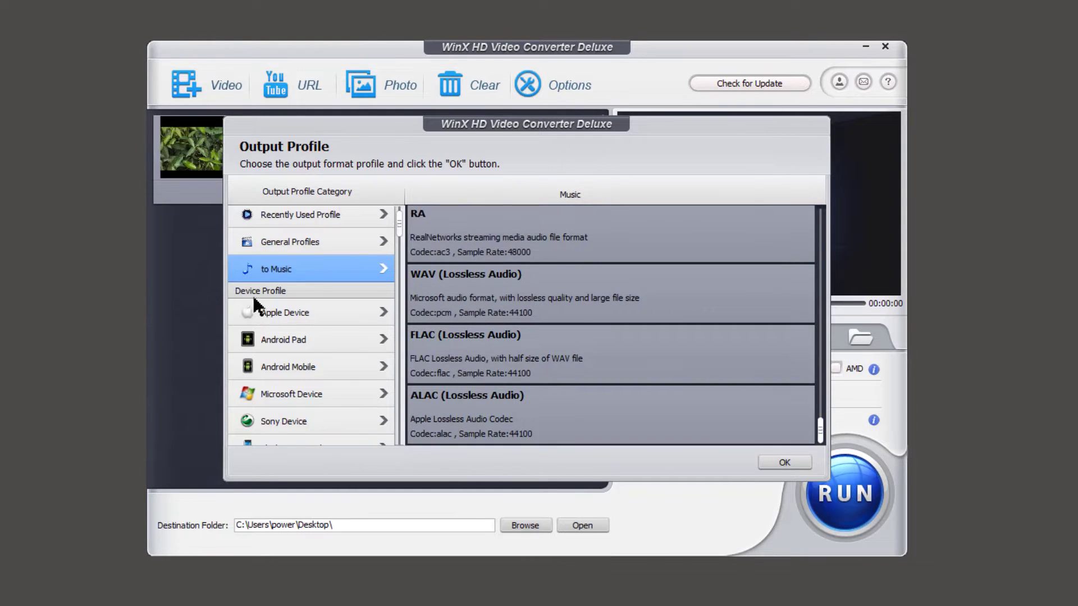
pyautogui.scroll(-1, 267, 285)
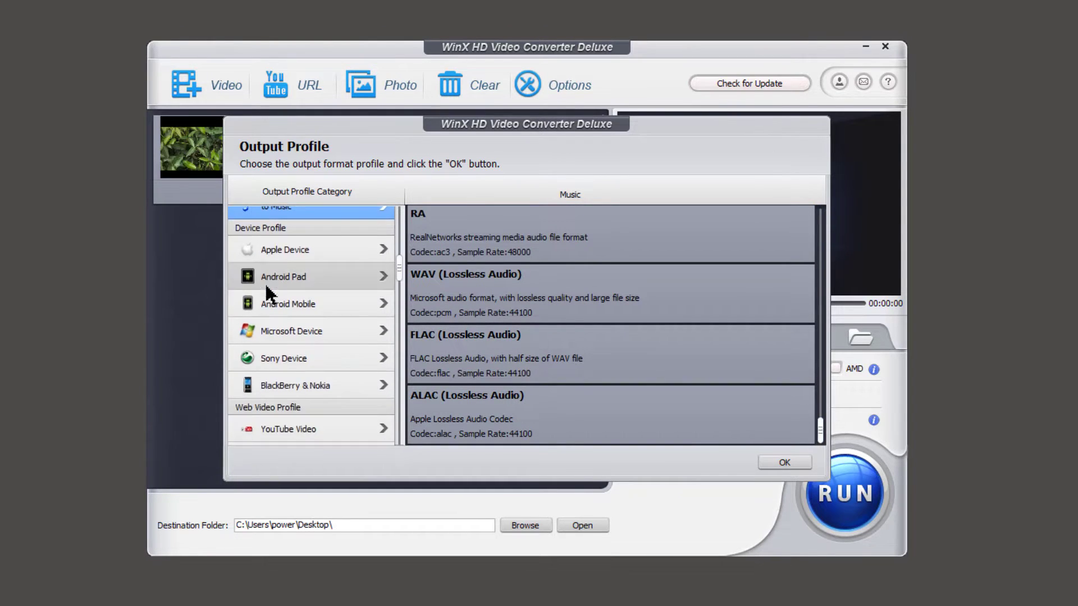
pyautogui.click(316, 257)
pyautogui.click(250, 191)
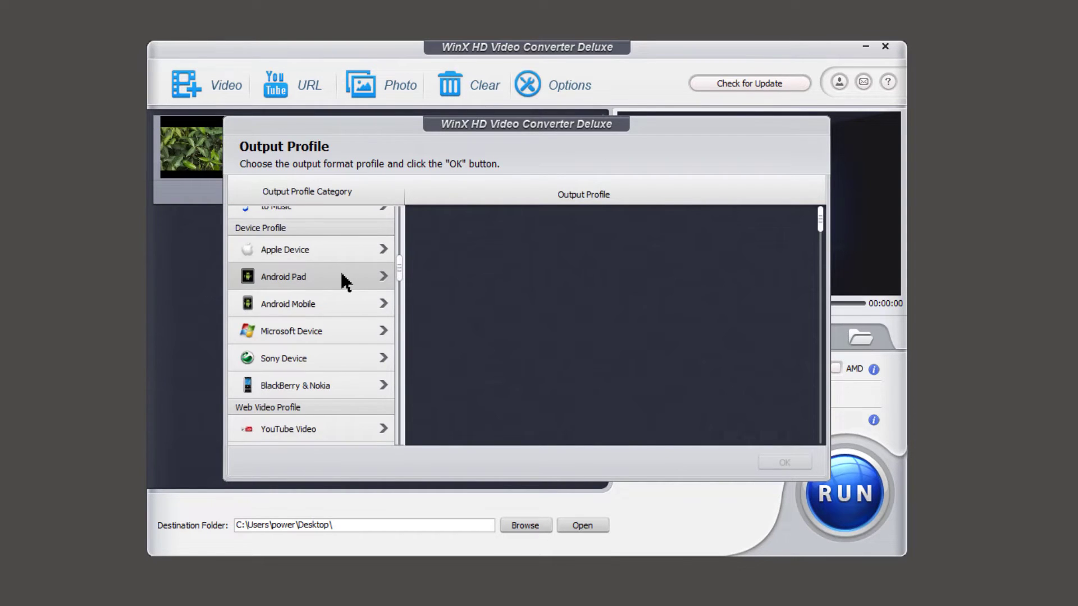
pyautogui.click(342, 275)
pyautogui.click(257, 191)
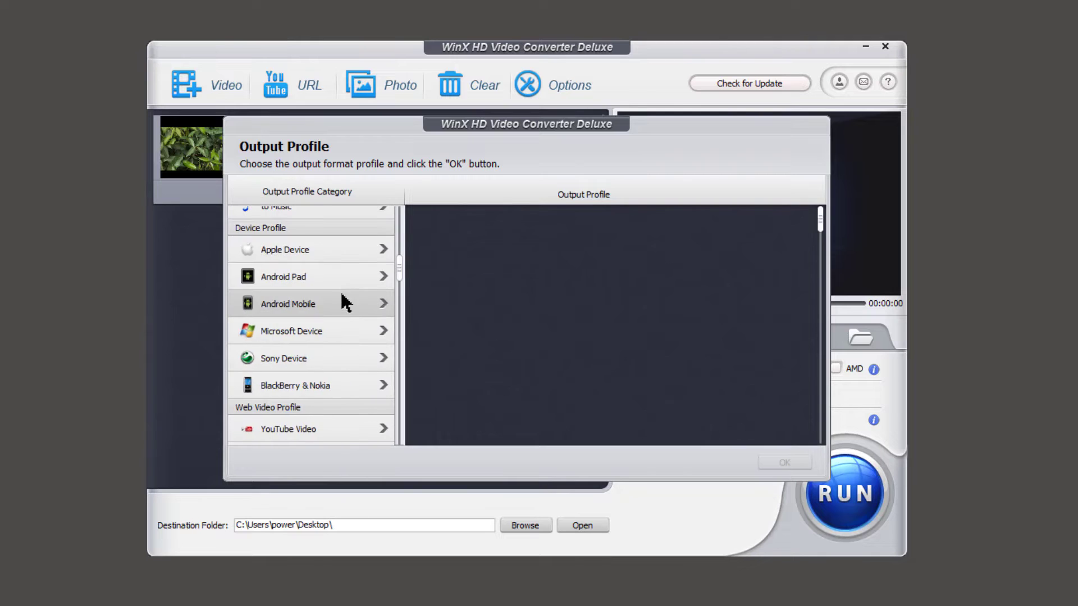
pyautogui.click(337, 295)
pyautogui.click(253, 190)
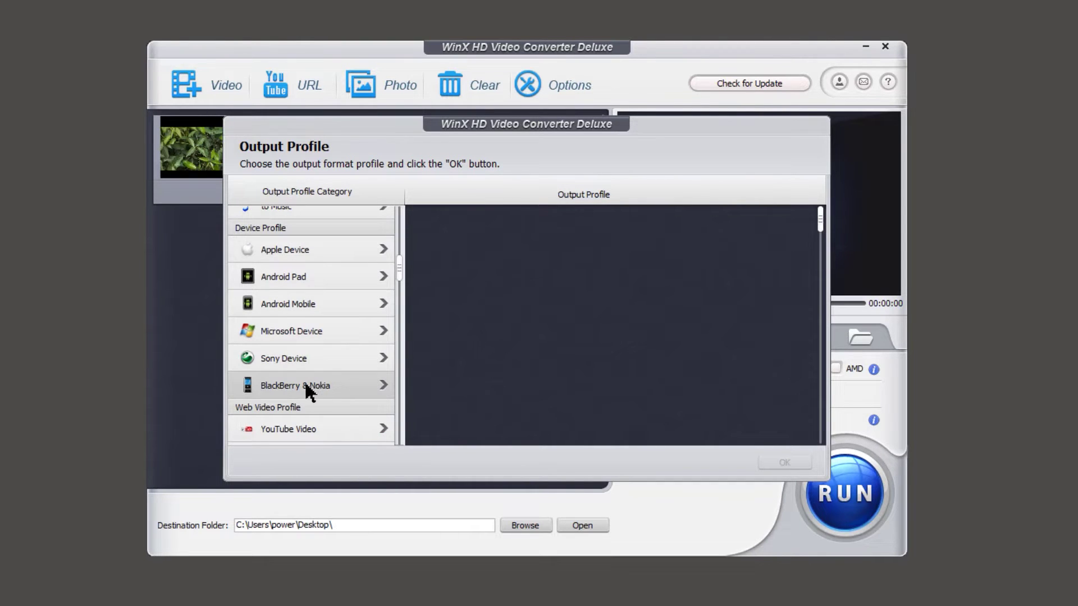
# - Return to General Profiles and select MOV Video as the output format
pyautogui.scroll(-2, 296, 393)
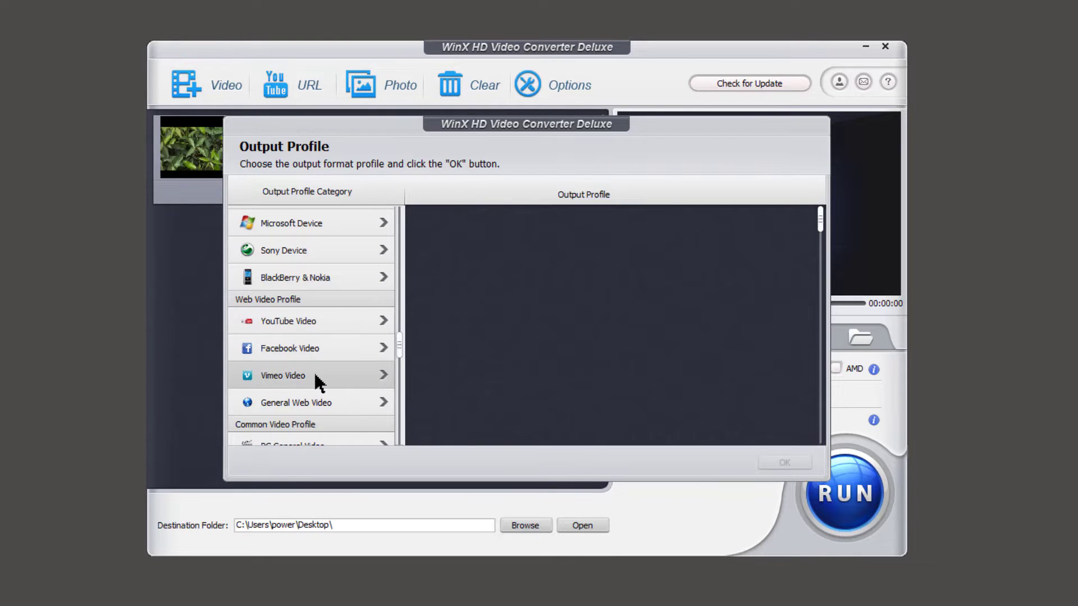
pyautogui.scroll(-2, 348, 405)
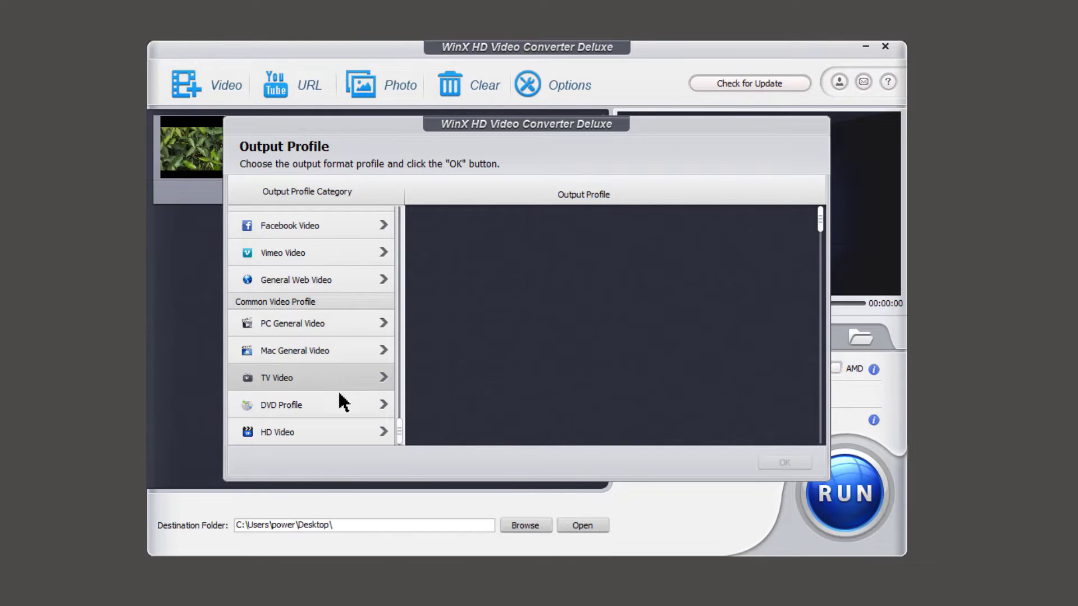
pyautogui.scroll(4, 342, 393)
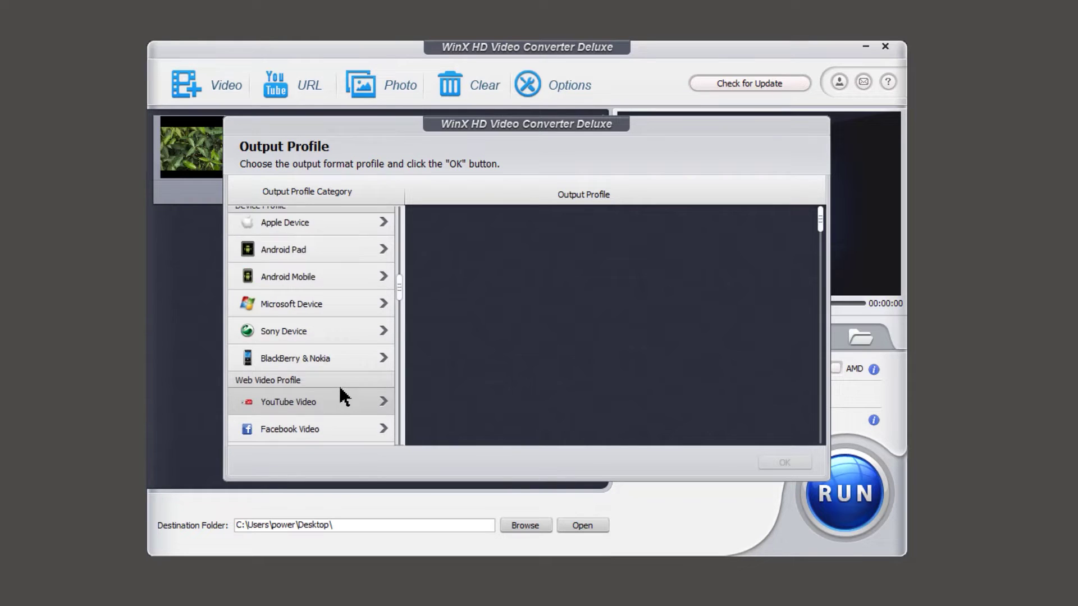
pyautogui.scroll(3, 344, 396)
pyautogui.click(332, 247)
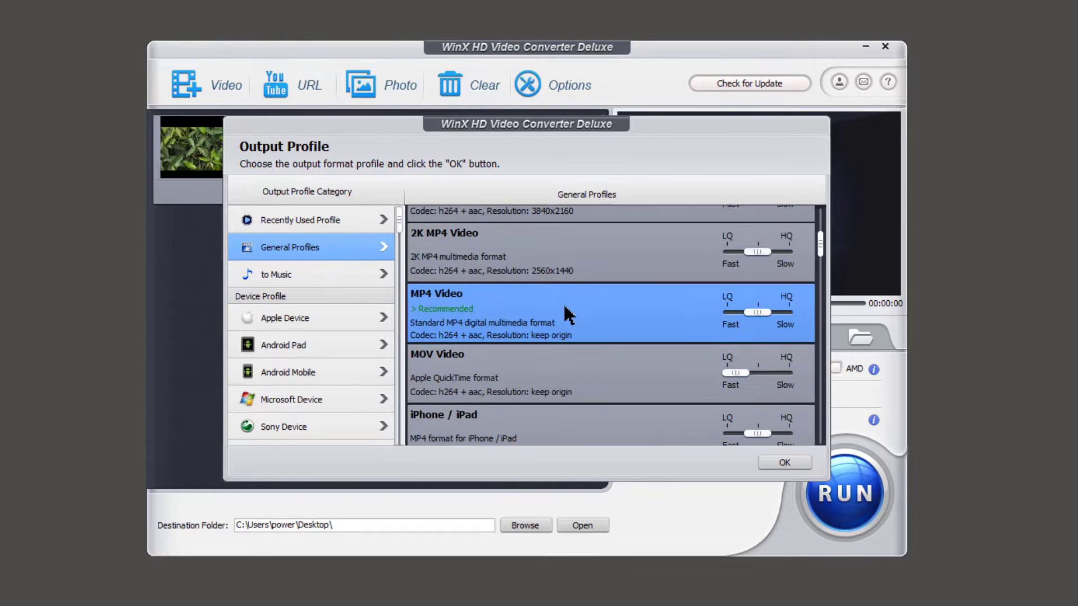
pyautogui.click(450, 380)
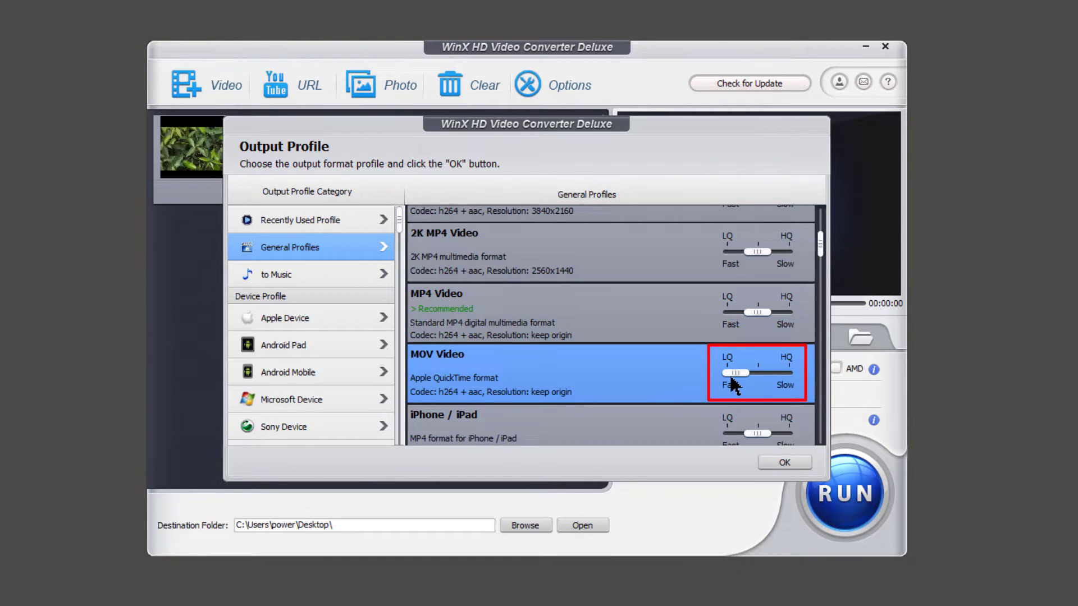
# - Set the MOV Video quality slider to the middle level and confirm the profile
pyautogui.moveTo(732, 376)
pyautogui.mouseDown()
pyautogui.moveTo(788, 380)
pyautogui.moveTo(735, 376)
pyautogui.moveTo(757, 375)
pyautogui.moveTo(738, 386)
pyautogui.mouseUp()
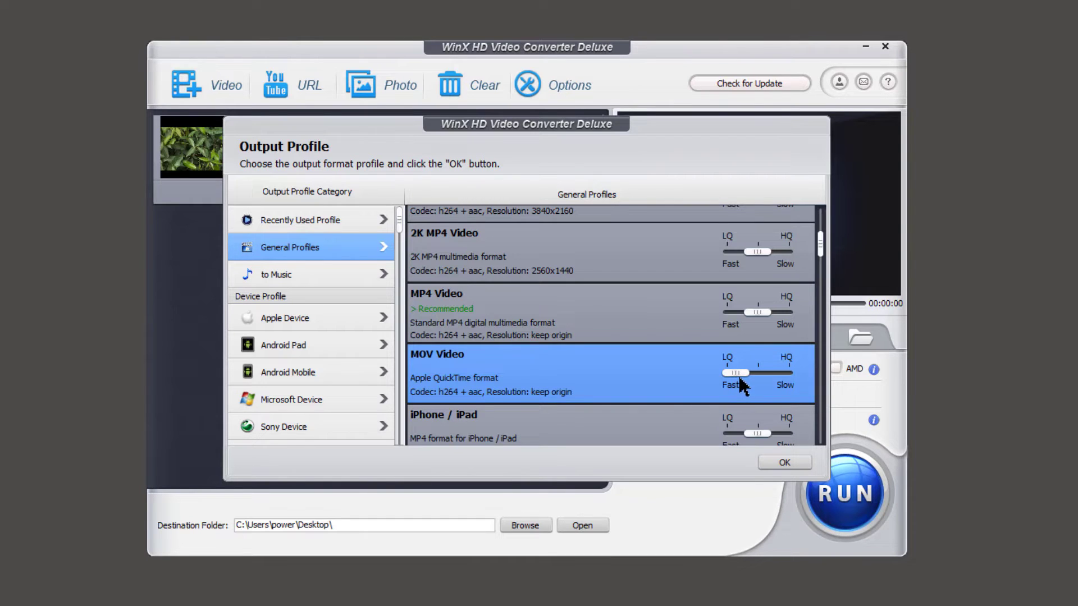
pyautogui.moveTo(748, 373); pyautogui.dragTo(757, 373)
pyautogui.click(780, 463)
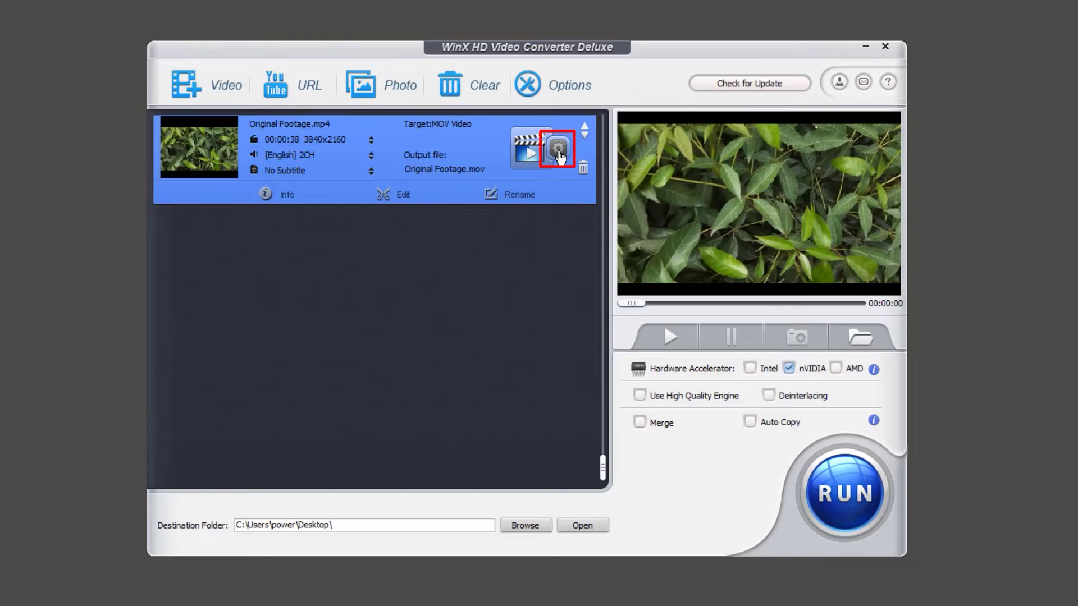
# - In the clip's codec settings, keep aspect ratio and resolution at Keep Origin
pyautogui.click(559, 153)
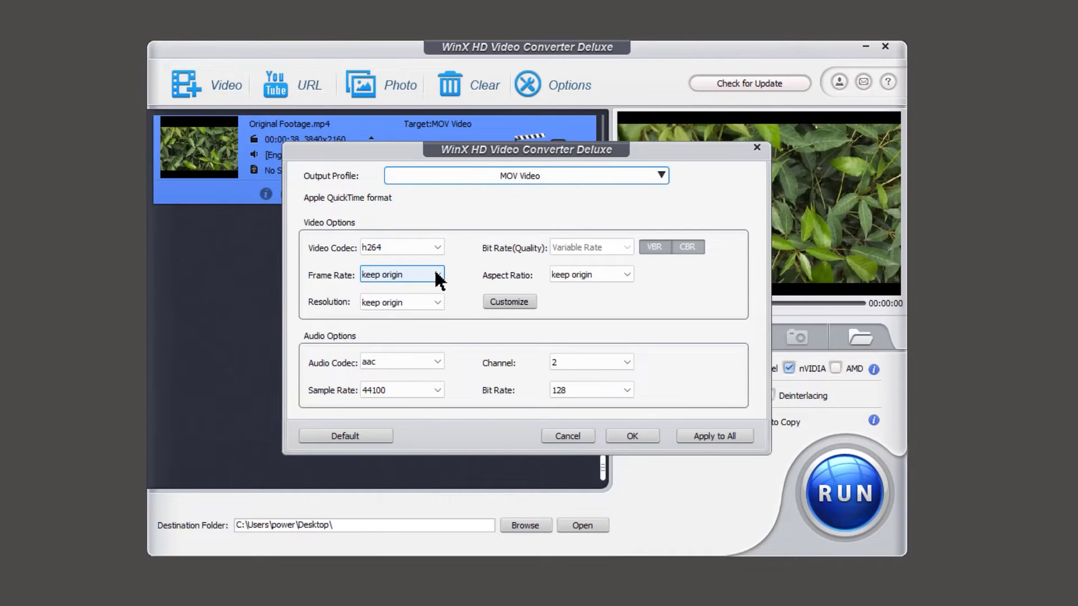
pyautogui.click(626, 275)
pyautogui.click(584, 288)
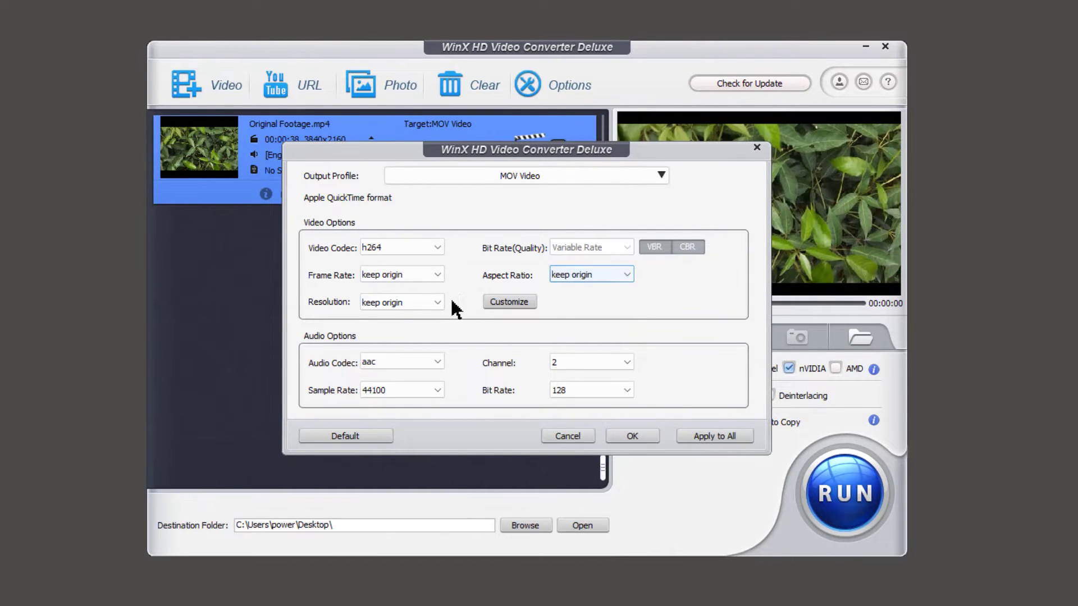
pyautogui.click(438, 304)
pyautogui.click(470, 319)
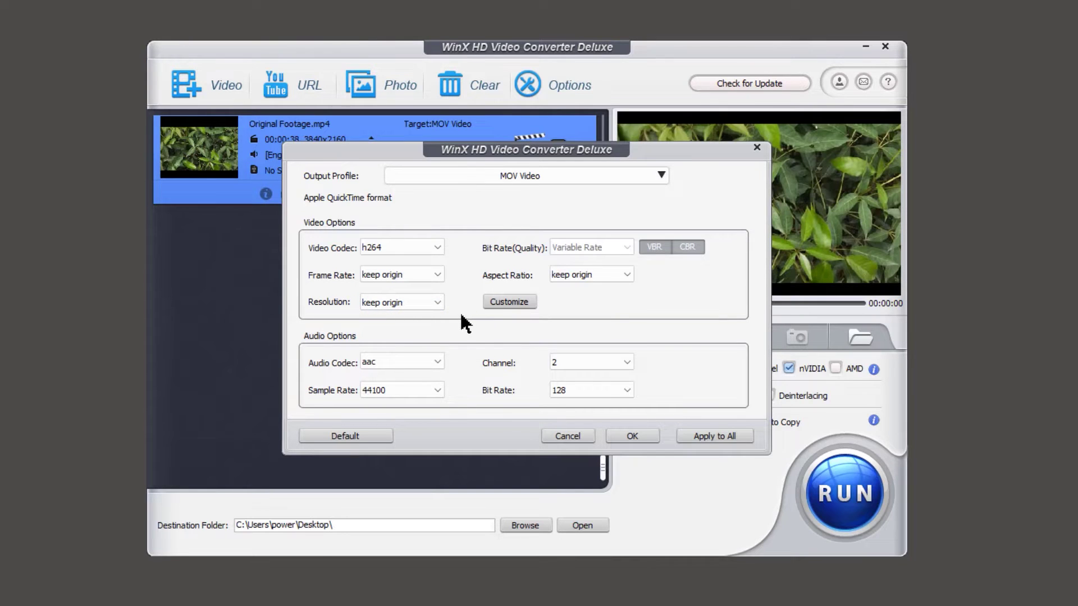
# - Rename the output to Medium Quality Footage.mov with empty Name and Artist tags, and enable High Quality Engine
pyautogui.click(634, 436)
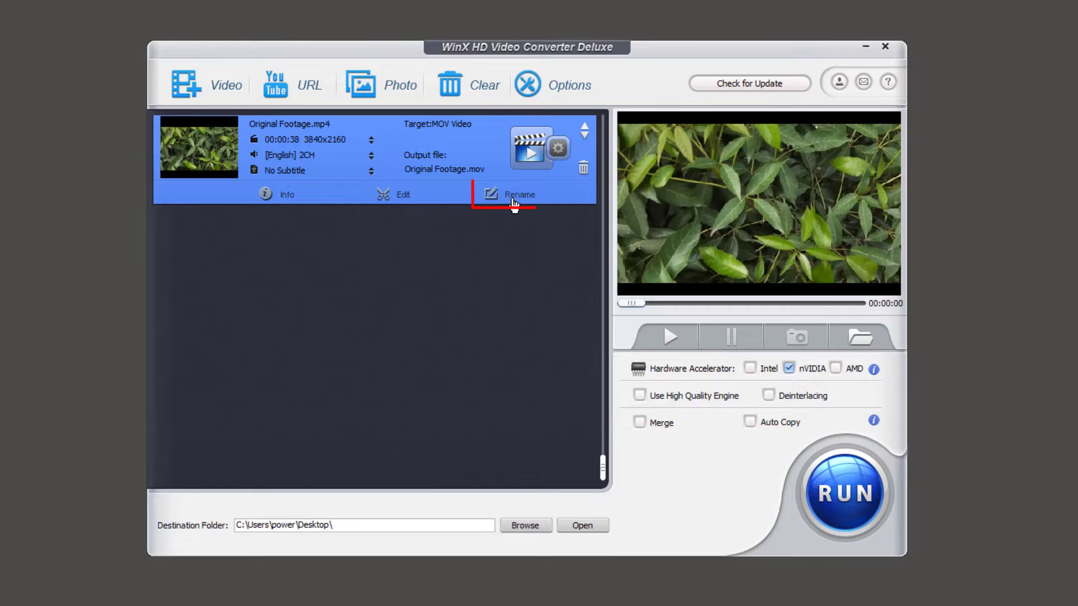
pyautogui.click(514, 196)
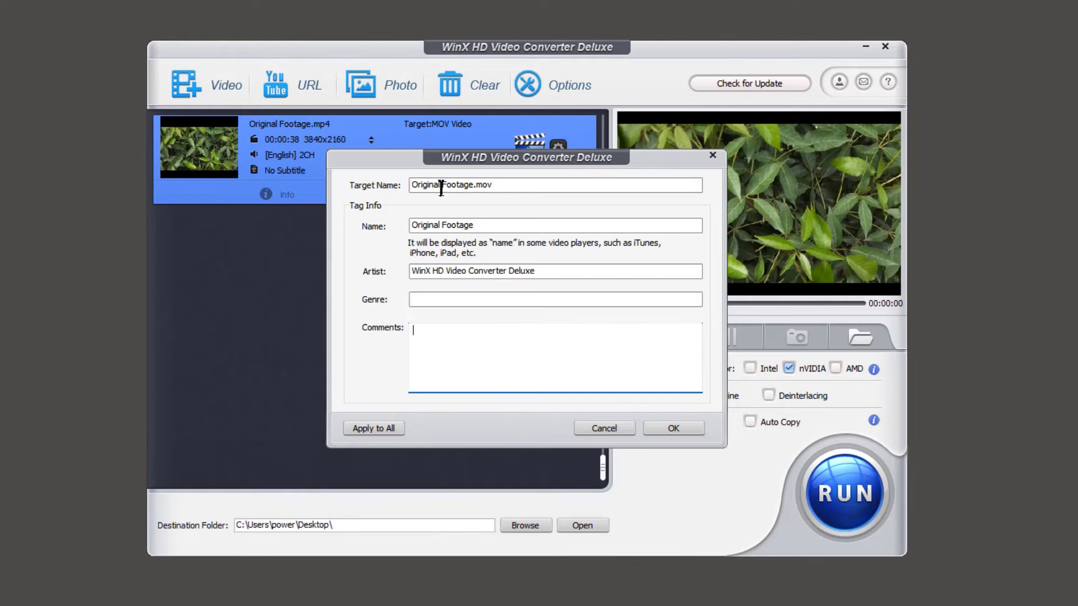
pyautogui.moveTo(441, 188); pyautogui.dragTo(354, 178)
pyautogui.write('Medi')
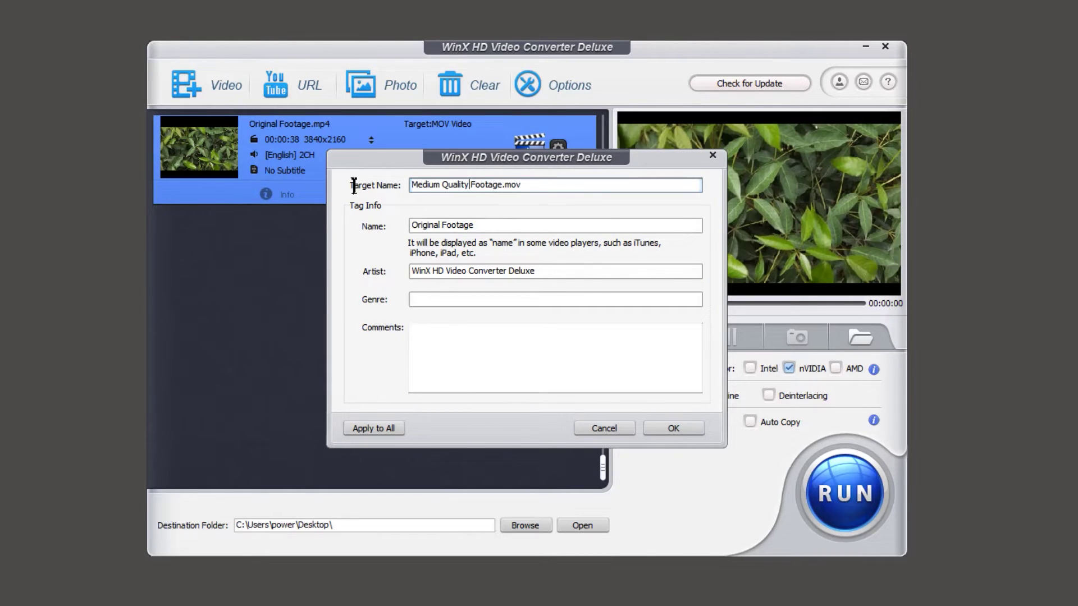
pyautogui.write('um Quality')
pyautogui.press('Tab')
pyautogui.press('BackSpace')
pyautogui.press('Tab')
pyautogui.press('BackSpace')
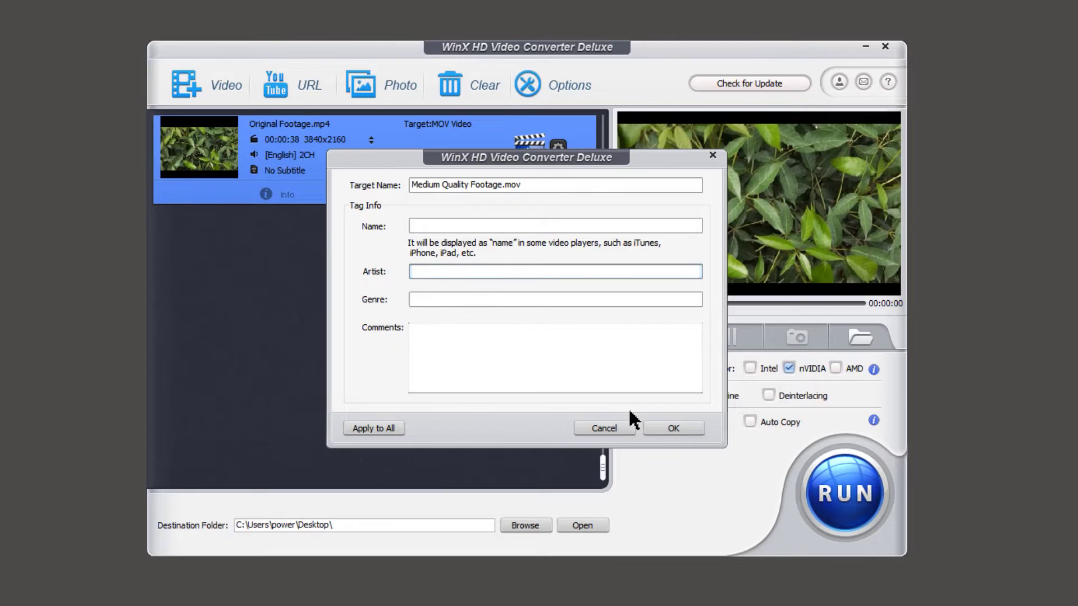
pyautogui.click(666, 432)
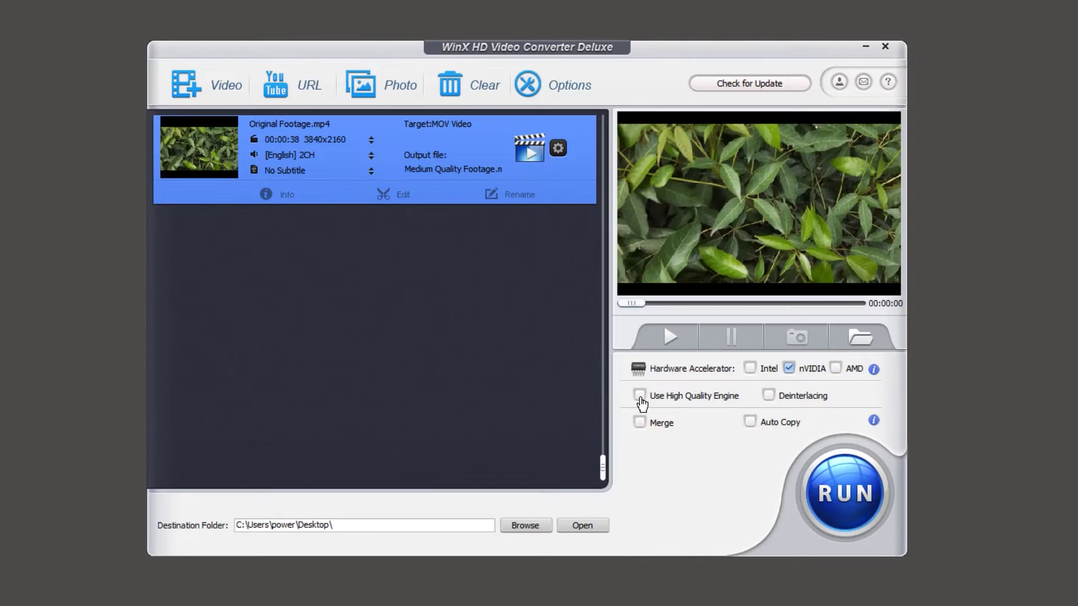
pyautogui.click(641, 396)
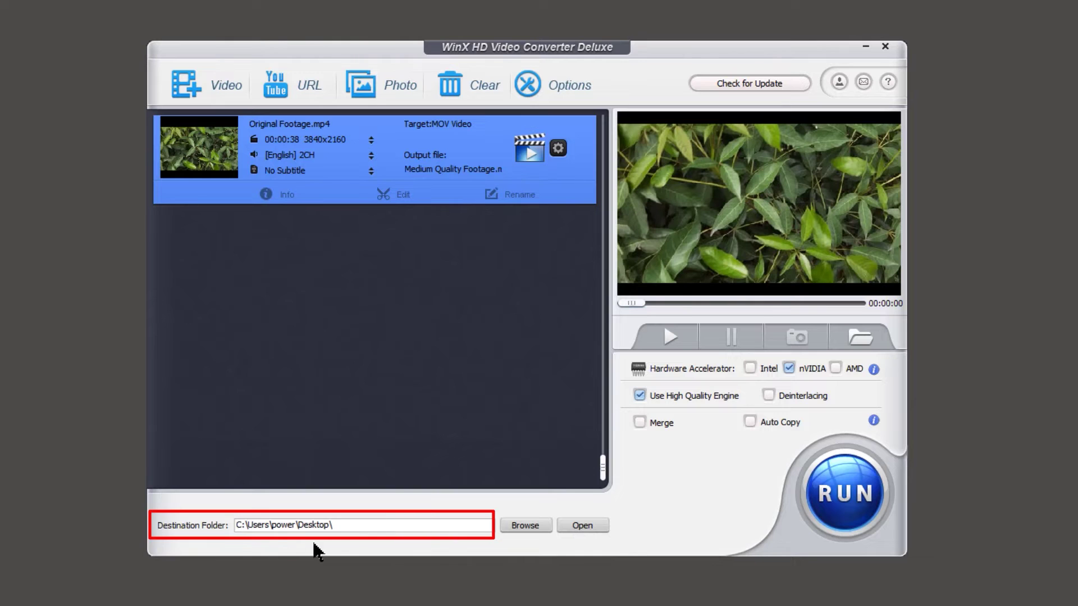
# - Set the output folder to Desktop and convert to Medium Quality Footage.mov
pyautogui.click(520, 527)
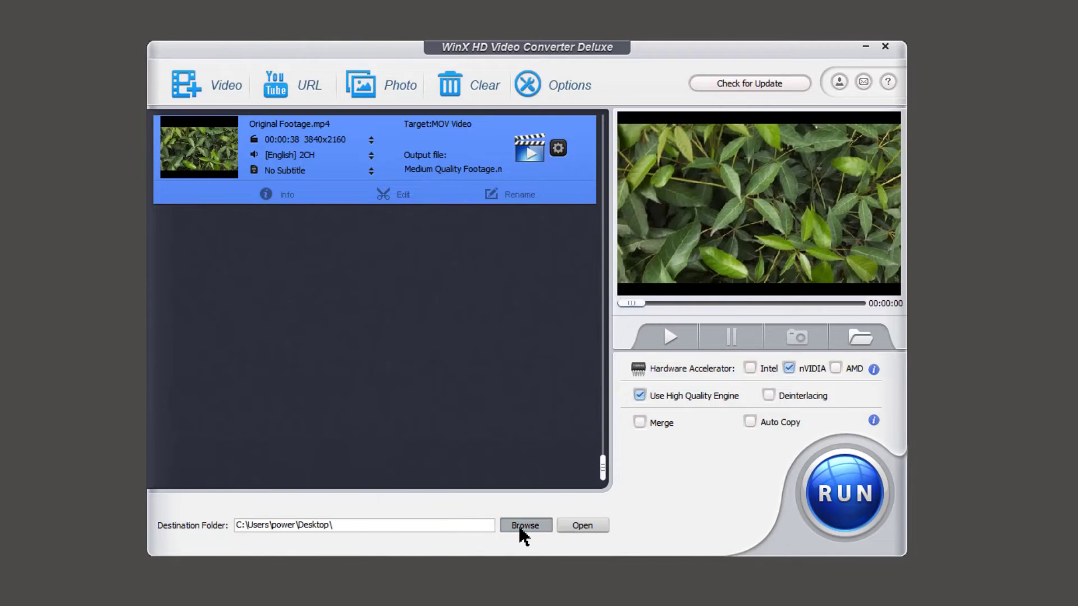
pyautogui.click(215, 177)
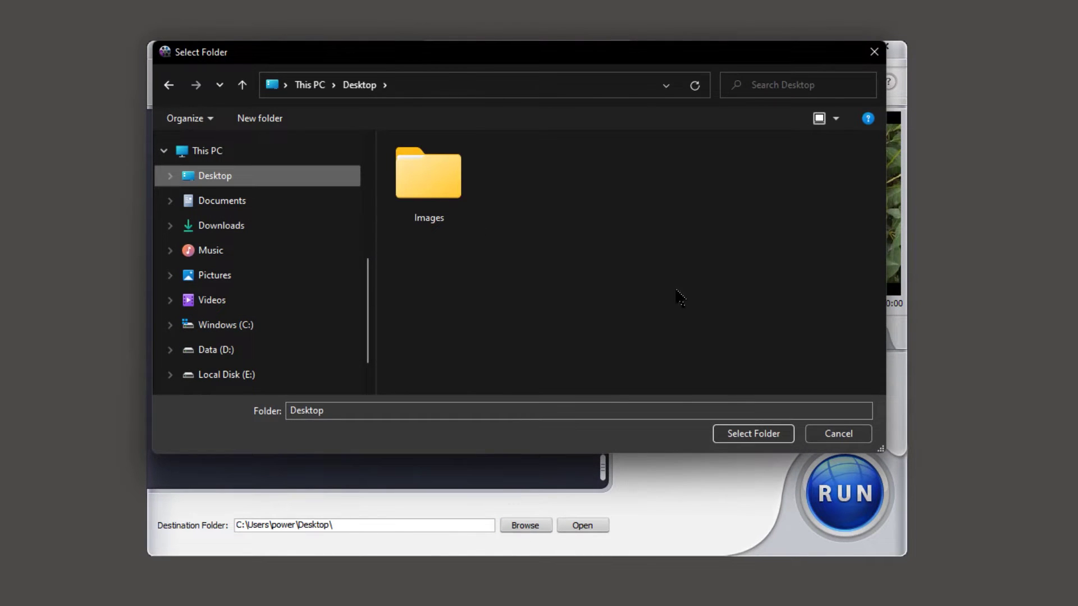
pyautogui.click(738, 439)
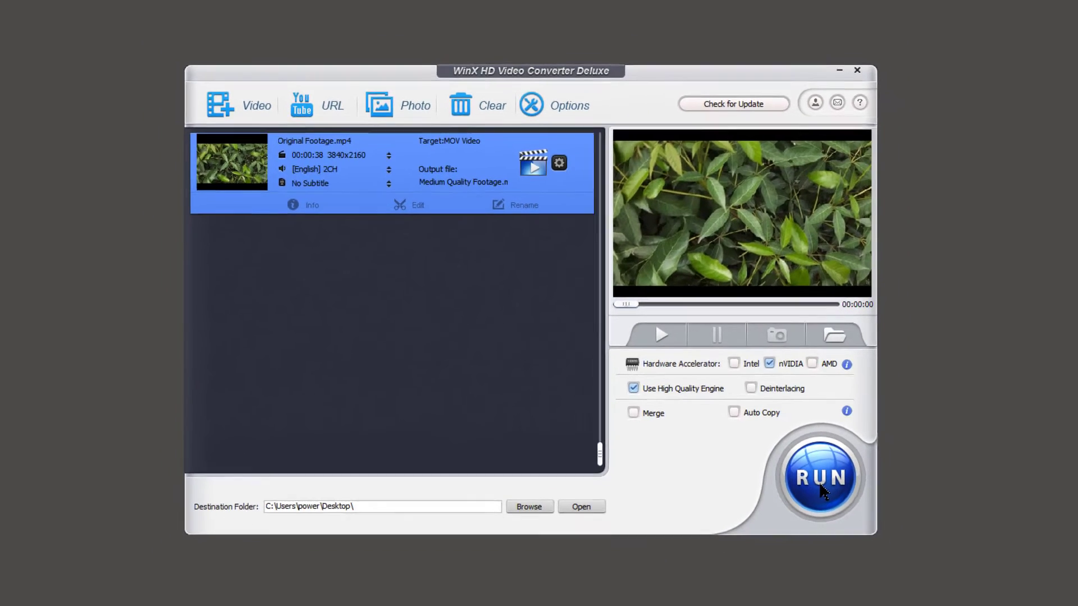
pyautogui.click(846, 508)
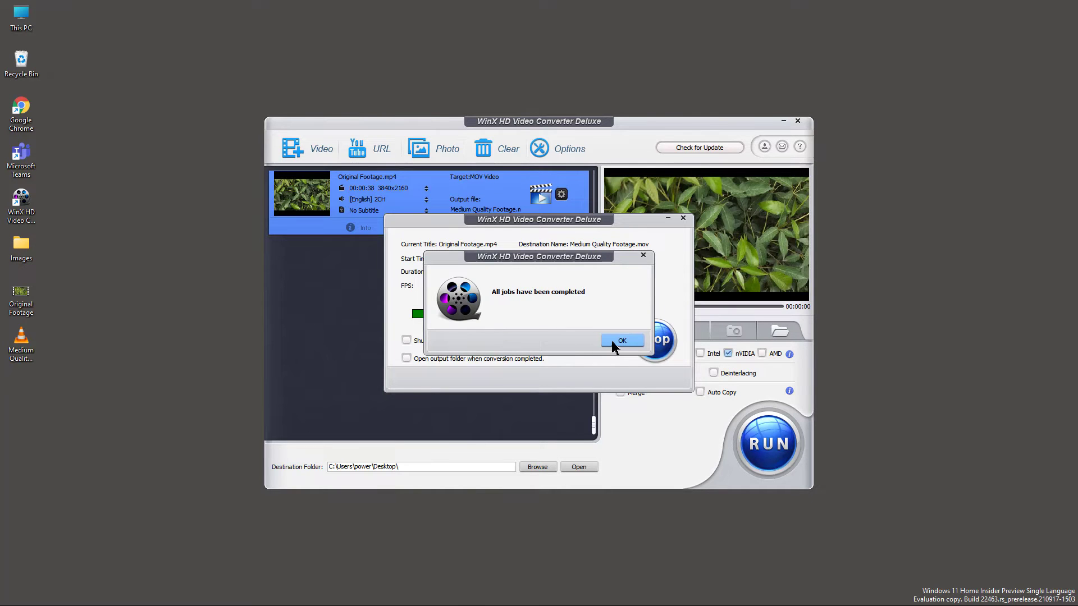
# - Dismiss the completion notice and re-confirm the MOV Video output profile
pyautogui.click(615, 341)
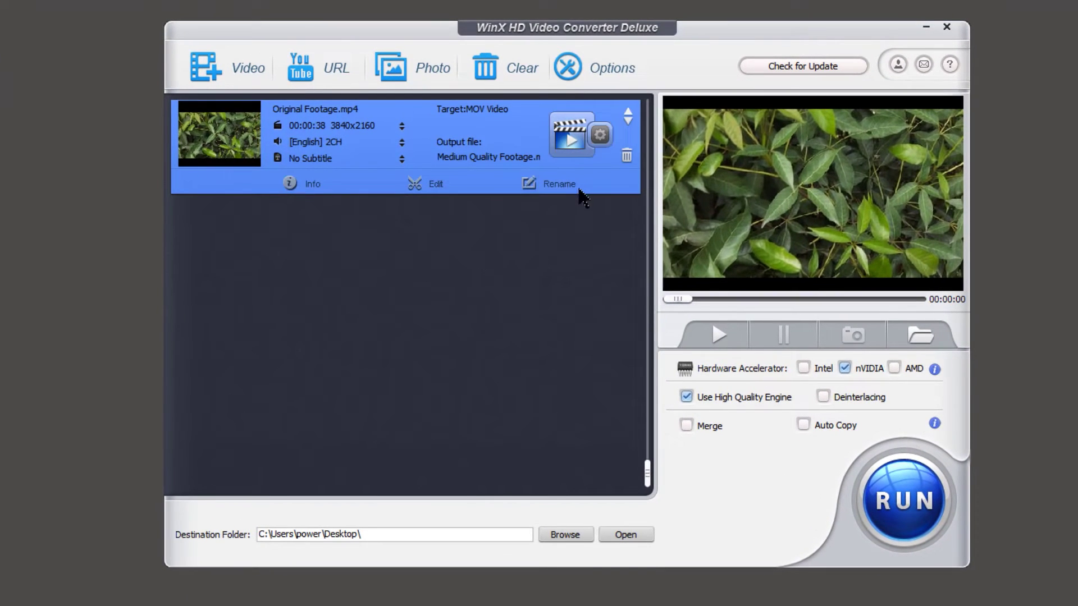
pyautogui.click(569, 140)
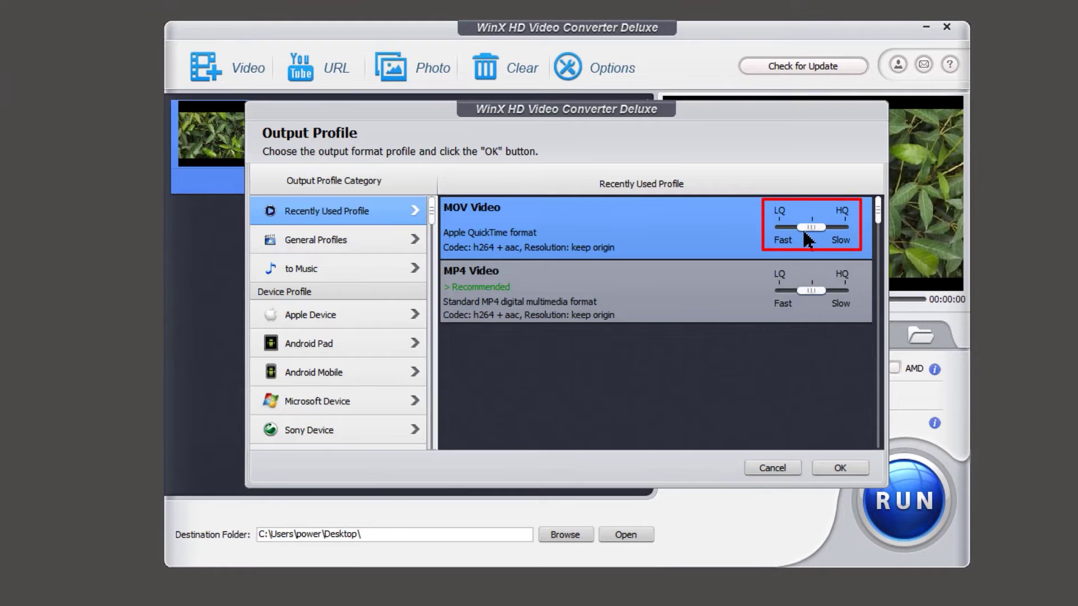
pyautogui.click(841, 467)
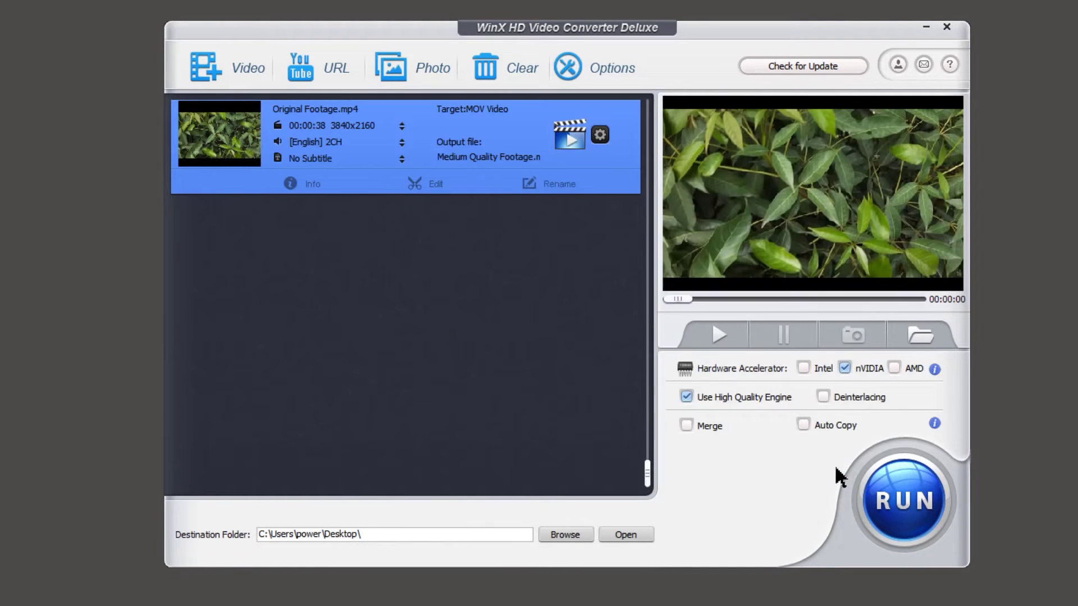
# - Rename the output to Low Quality Footage.mov, clear Name and Artist tags, and start converting
pyautogui.click(552, 194)
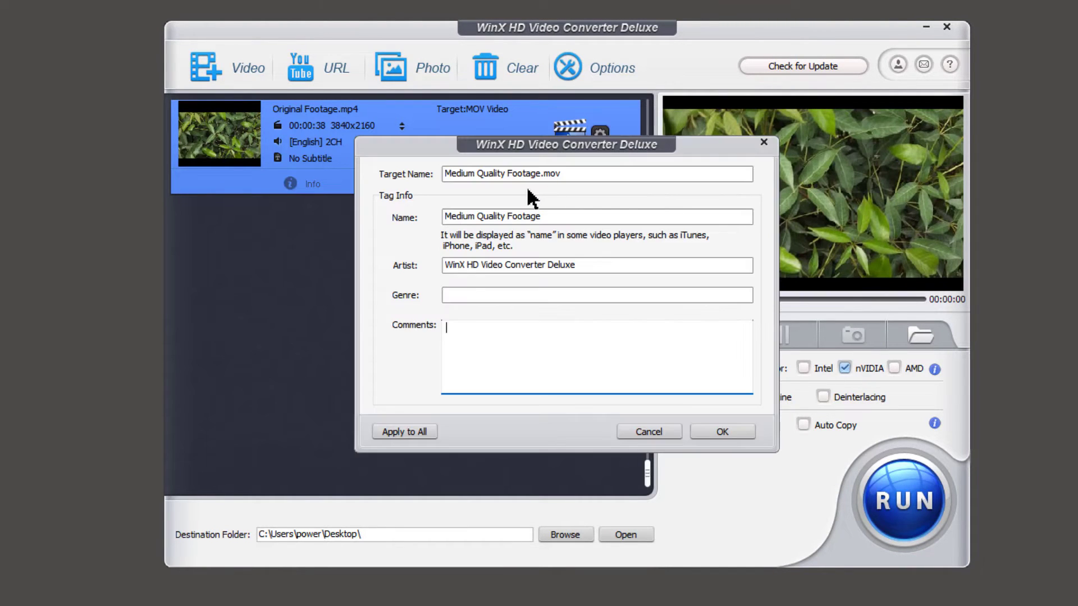
pyautogui.doubleClick(487, 174)
pyautogui.write('Low')
pyautogui.tripleClick(507, 216)
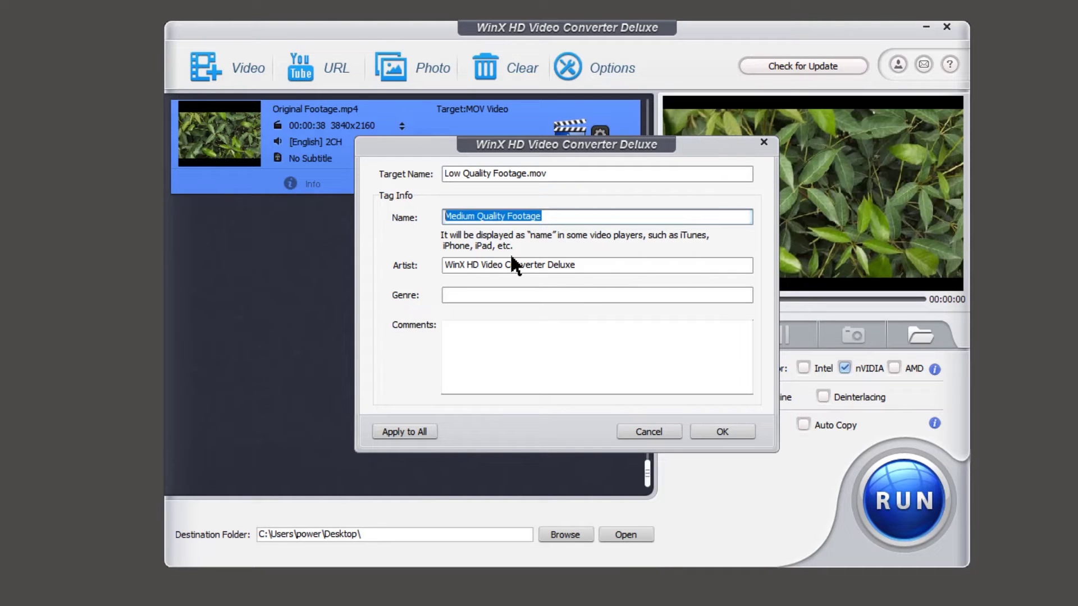
pyautogui.press('BackSpace')
pyautogui.tripleClick(517, 265)
pyautogui.press('BackSpace')
pyautogui.click(722, 432)
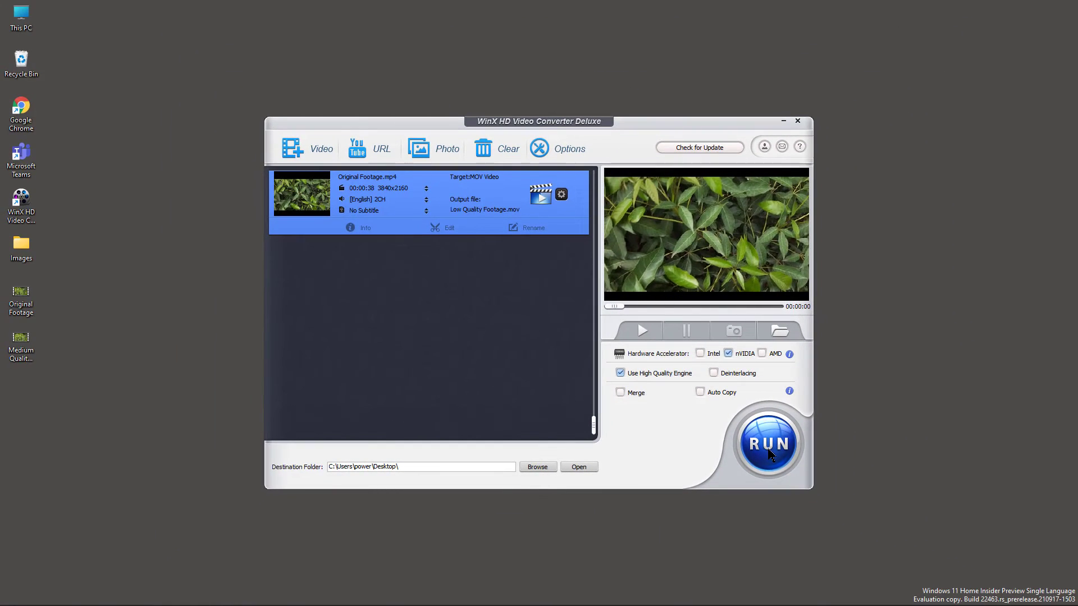
pyautogui.click(769, 453)
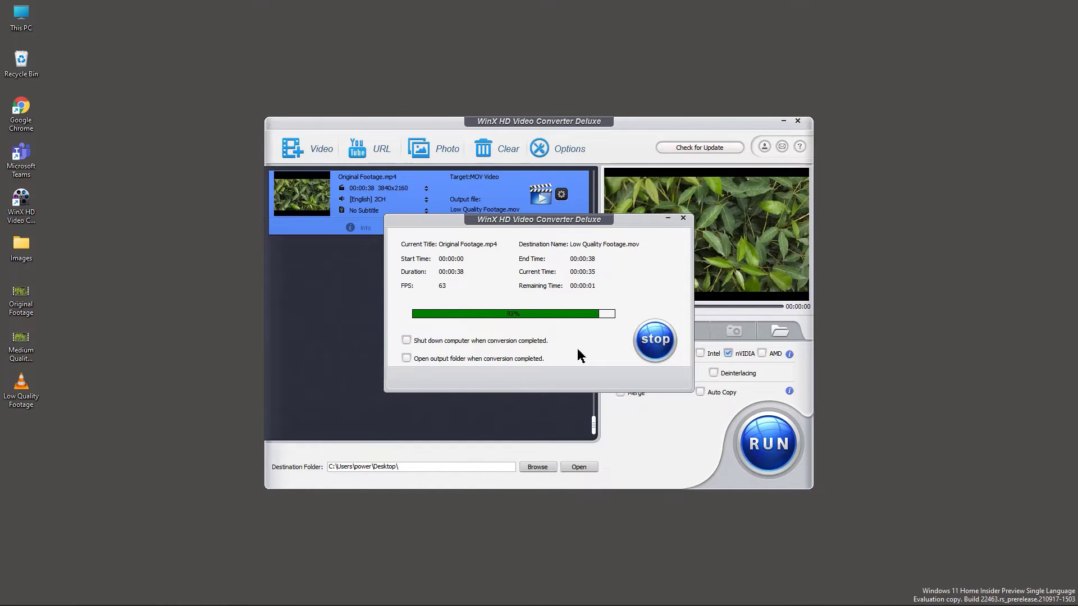
# - Dismiss the completion message and box-select the Original, Medium and Low Quality Footage icons
pyautogui.click(619, 340)
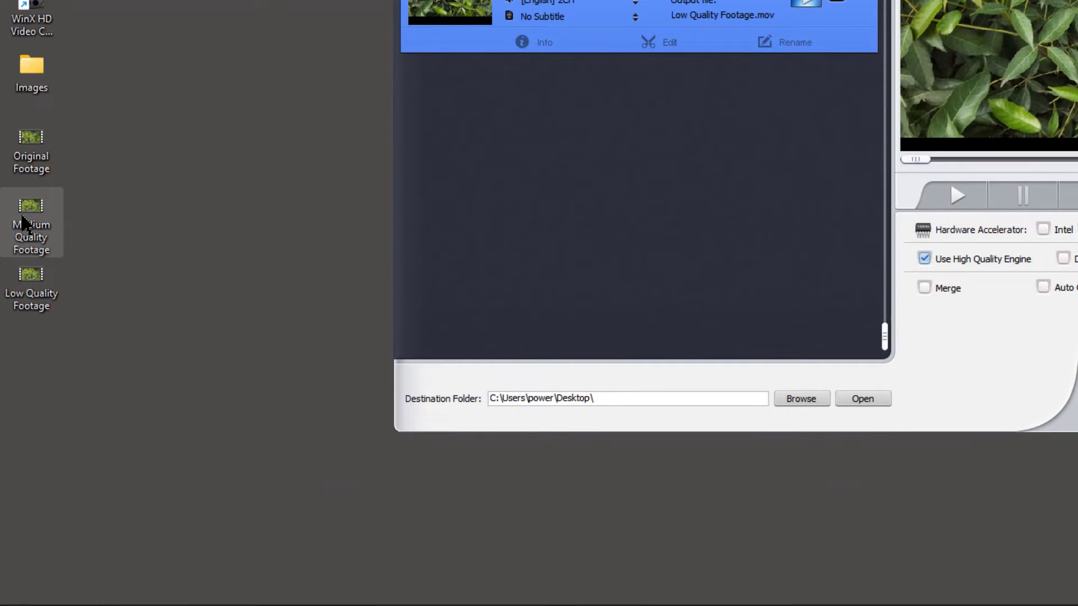
pyautogui.moveTo(25, 220)
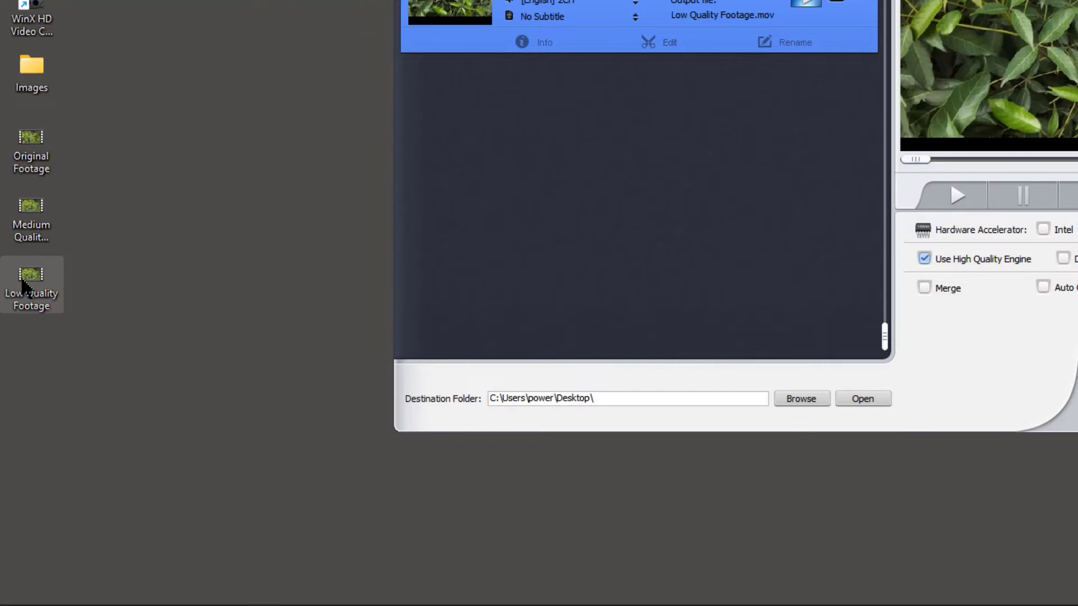
pyautogui.moveTo(25, 284)
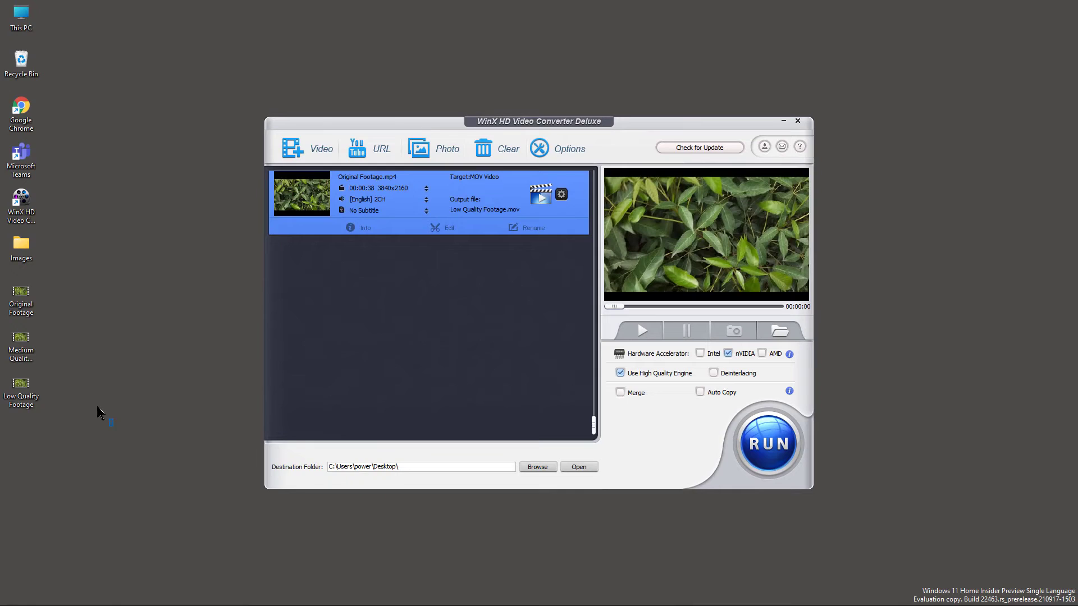
pyautogui.moveTo(168, 339); pyautogui.dragTo(25, 162)
pyautogui.moveTo(15, 307); pyautogui.dragTo(16, 303)
# - Play the original, medium and low quality clips in VLC, arranged top, bottom-left and bottom-right
pyautogui.rightClick(16, 302)
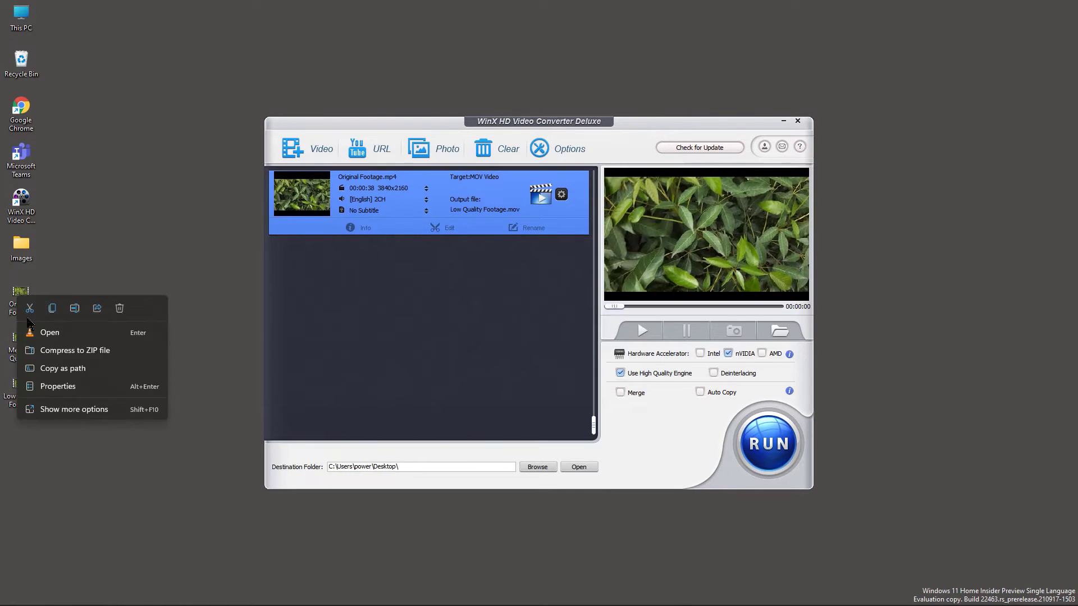
pyautogui.click(49, 333)
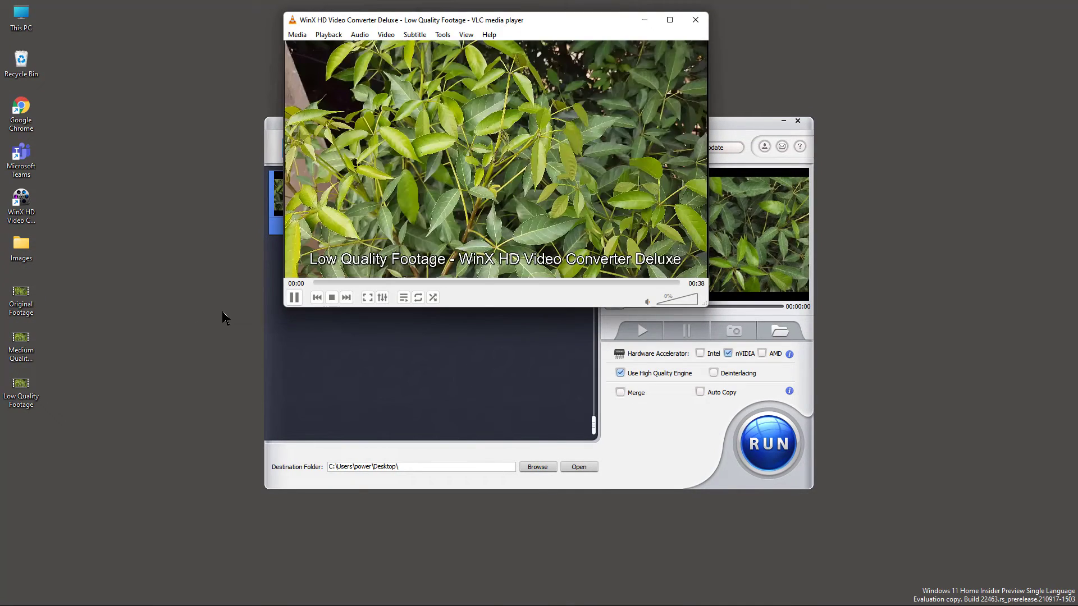
pyautogui.moveTo(522, 20); pyautogui.dragTo(847, 265)
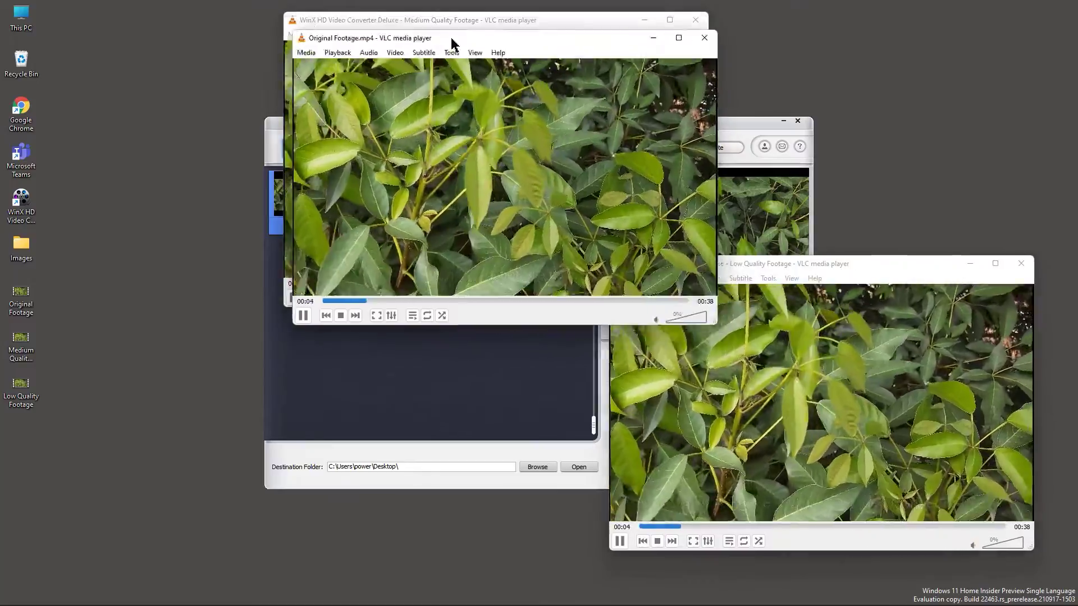
pyautogui.moveTo(449, 43); pyautogui.dragTo(196, 311)
pyautogui.moveTo(359, 45); pyautogui.dragTo(356, 19)
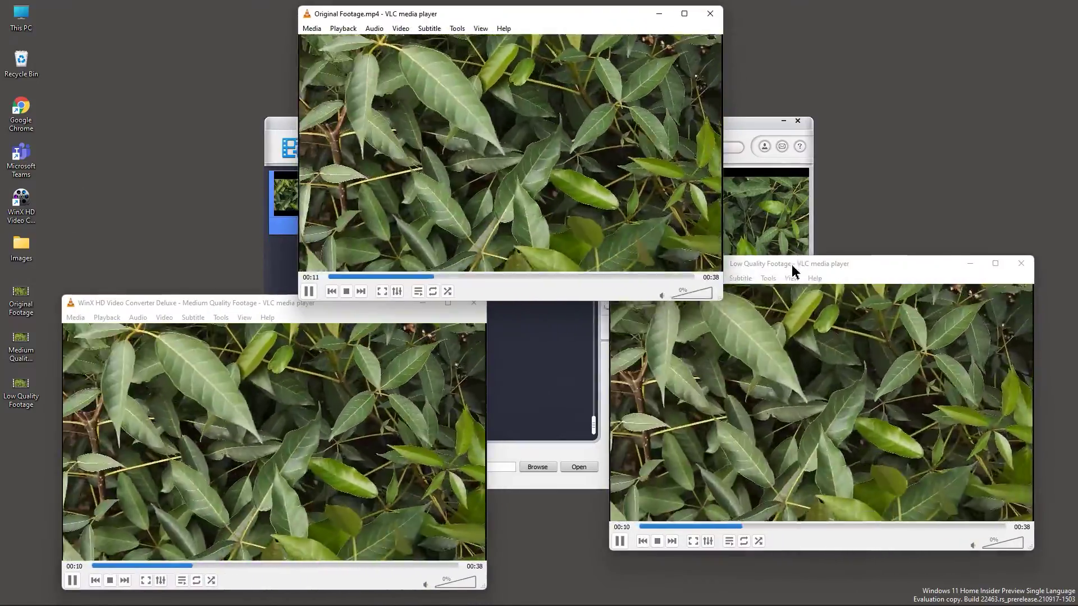
pyautogui.moveTo(794, 272); pyautogui.dragTo(686, 312)
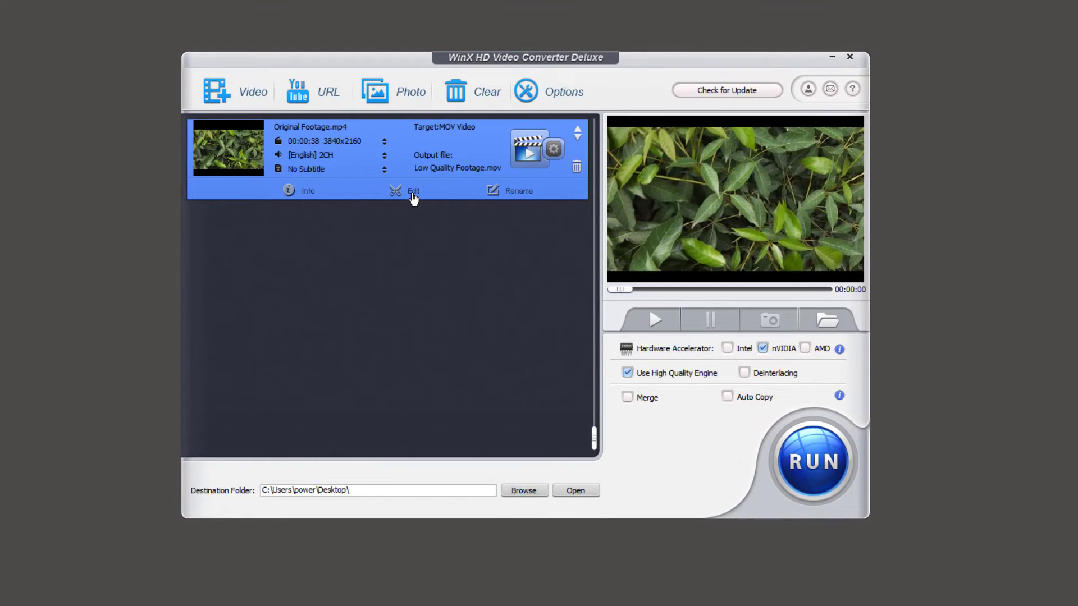
# - Edit Original Footage.mp4 and turn on audio volume adjustment at 1
pyautogui.click(412, 193)
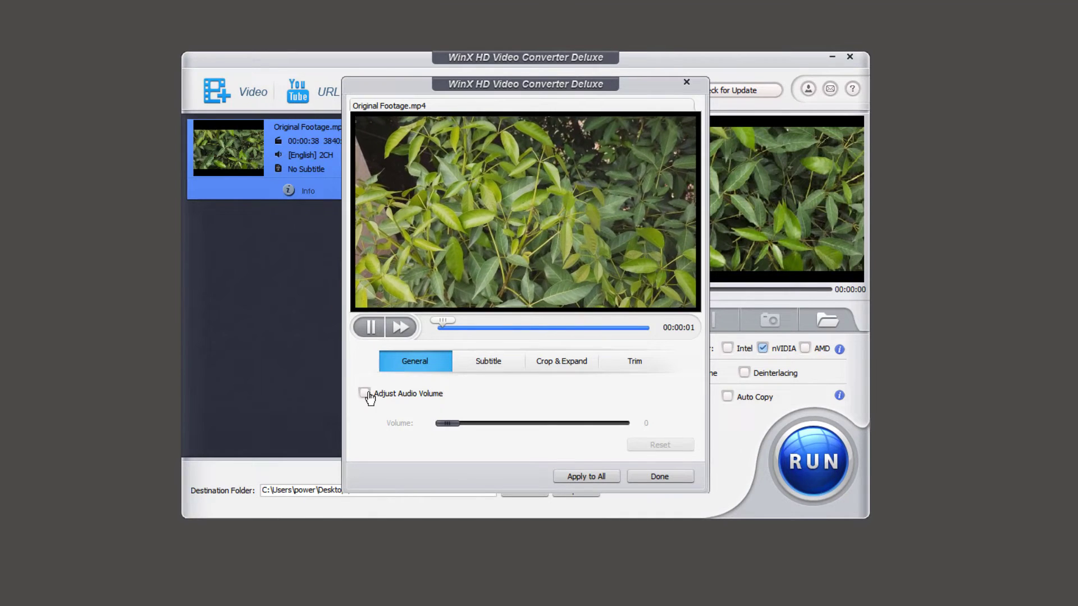
pyautogui.click(364, 393)
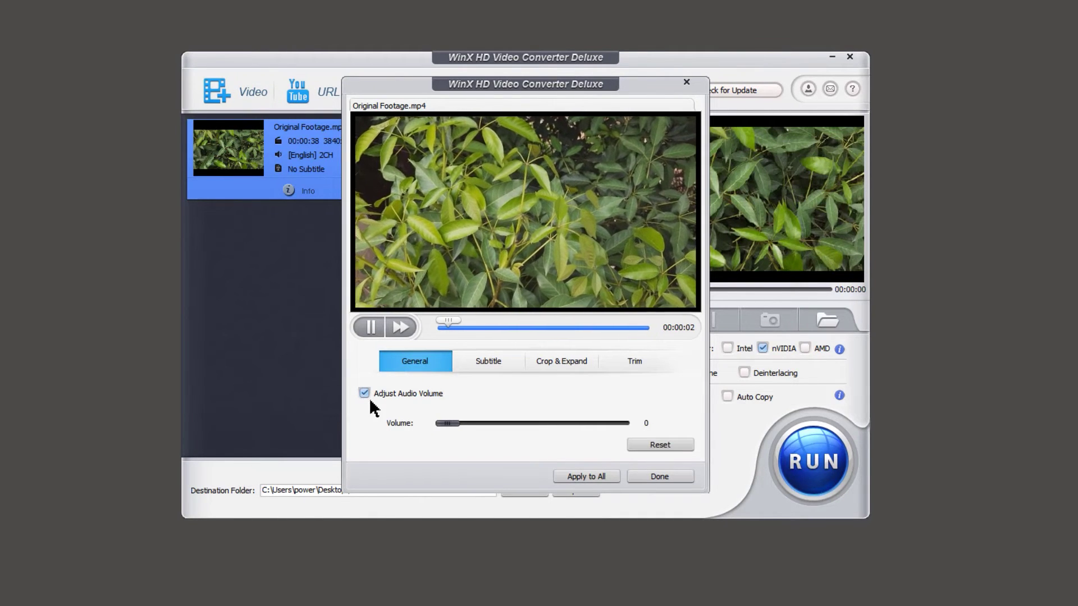
pyautogui.moveTo(448, 424)
pyautogui.mouseDown()
pyautogui.moveTo(529, 426)
pyautogui.moveTo(455, 432)
pyautogui.mouseUp()
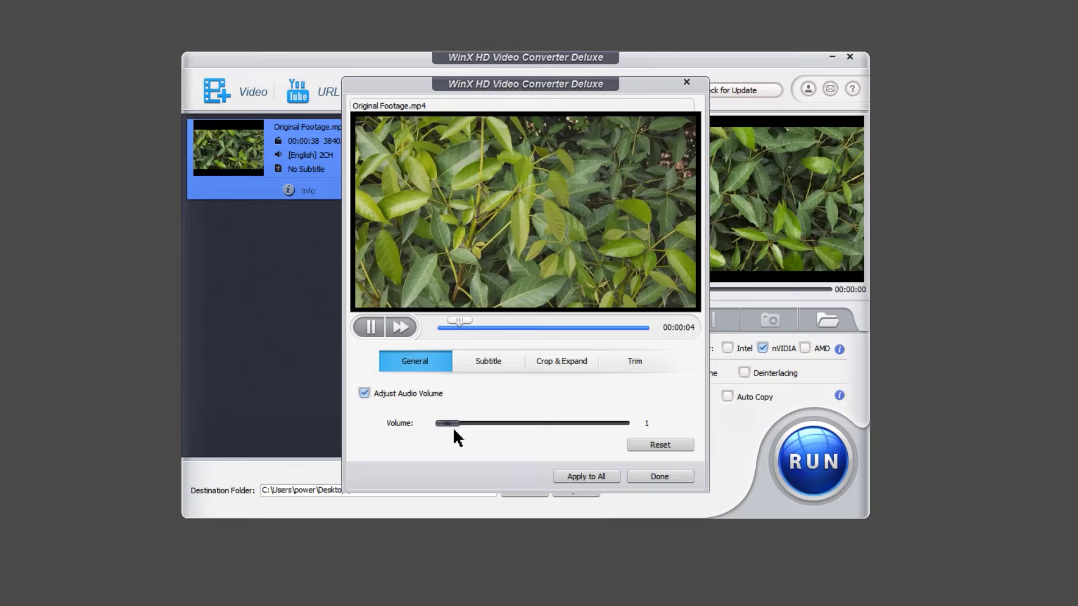
# - Enable subtitles, trying Extra, then settling on the built-in Inner track
pyautogui.click(491, 365)
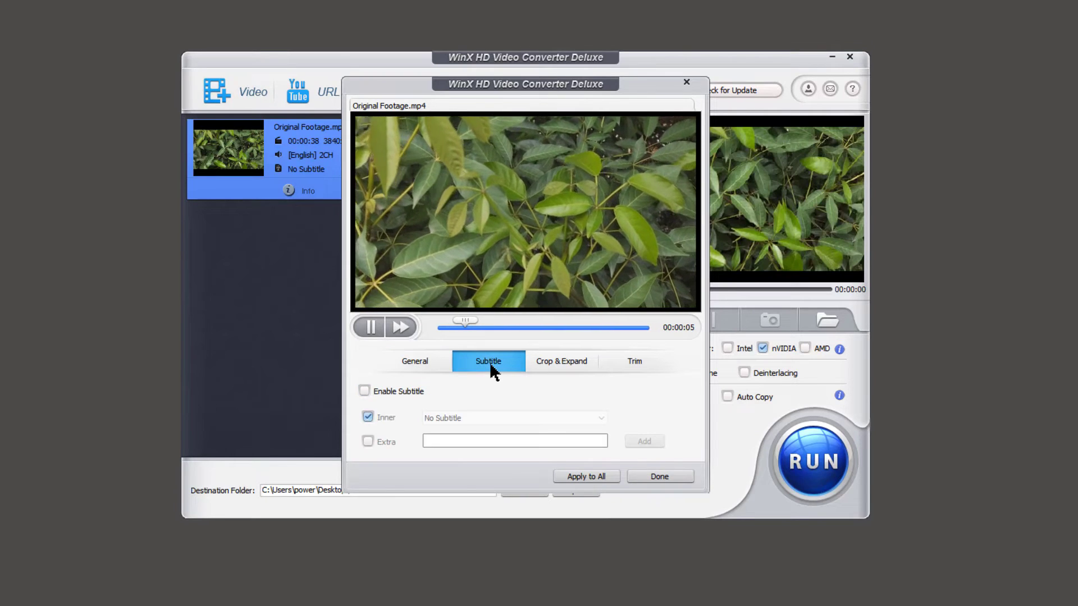
pyautogui.click(364, 391)
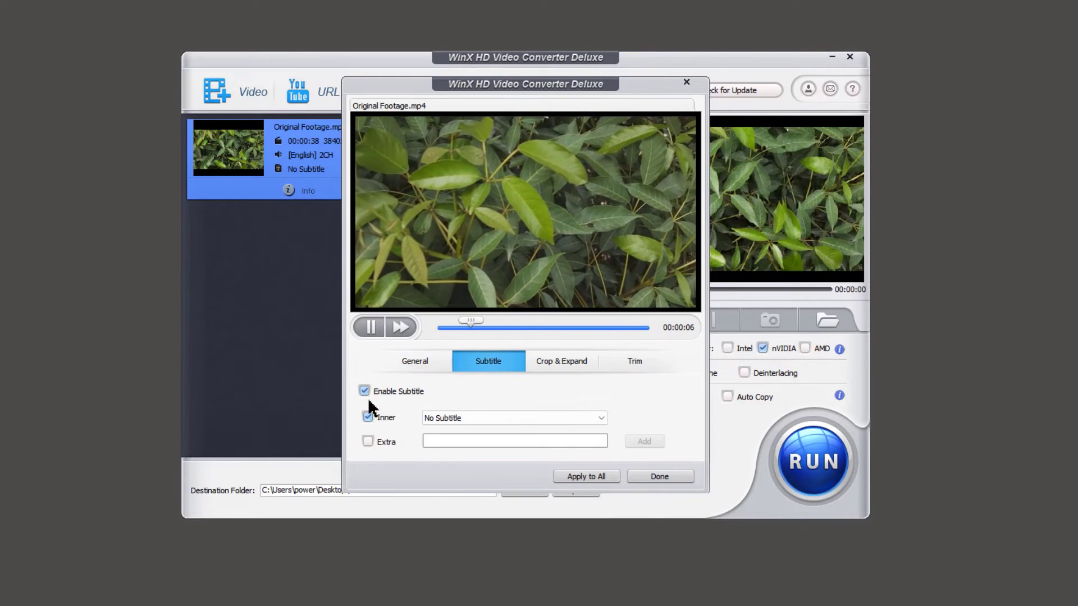
pyautogui.click(367, 442)
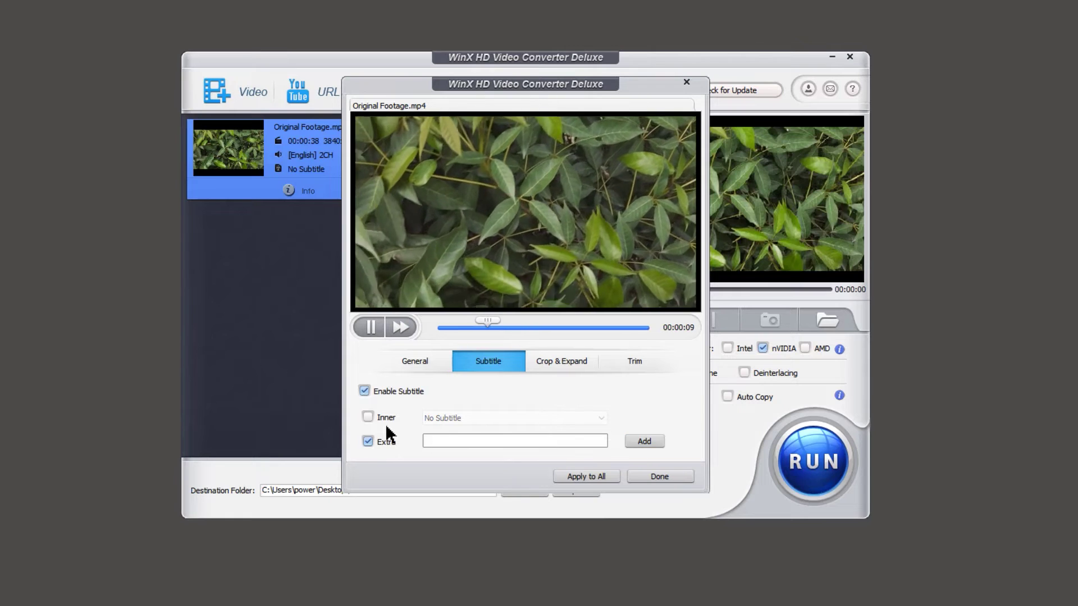
pyautogui.click(368, 417)
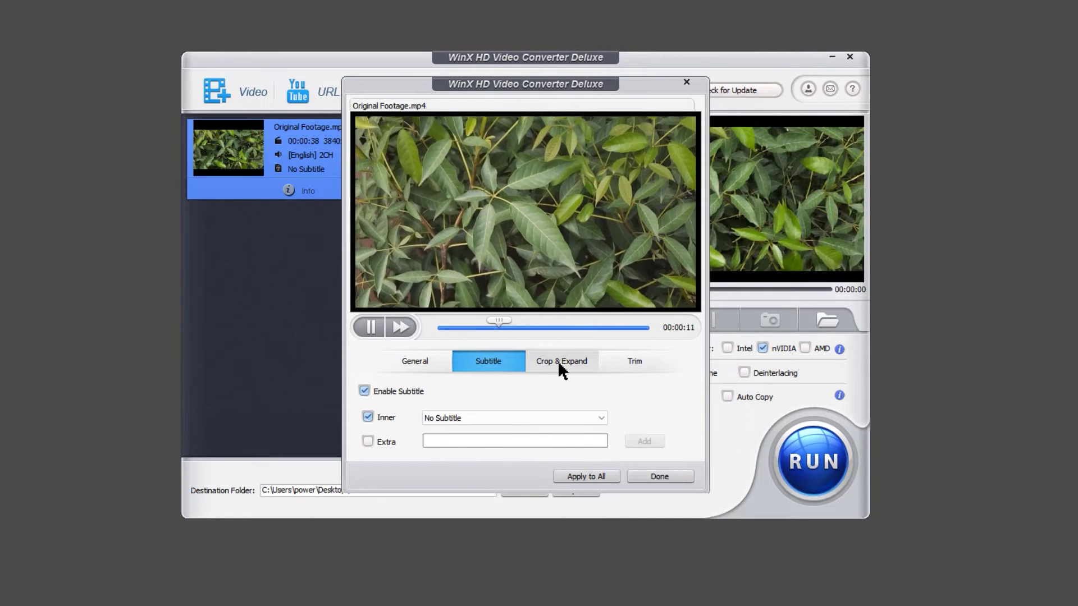
# - Enable cropping with a Free aspect and narrow the crop from the left to 1750×2160
pyautogui.click(558, 364)
pyautogui.click(365, 393)
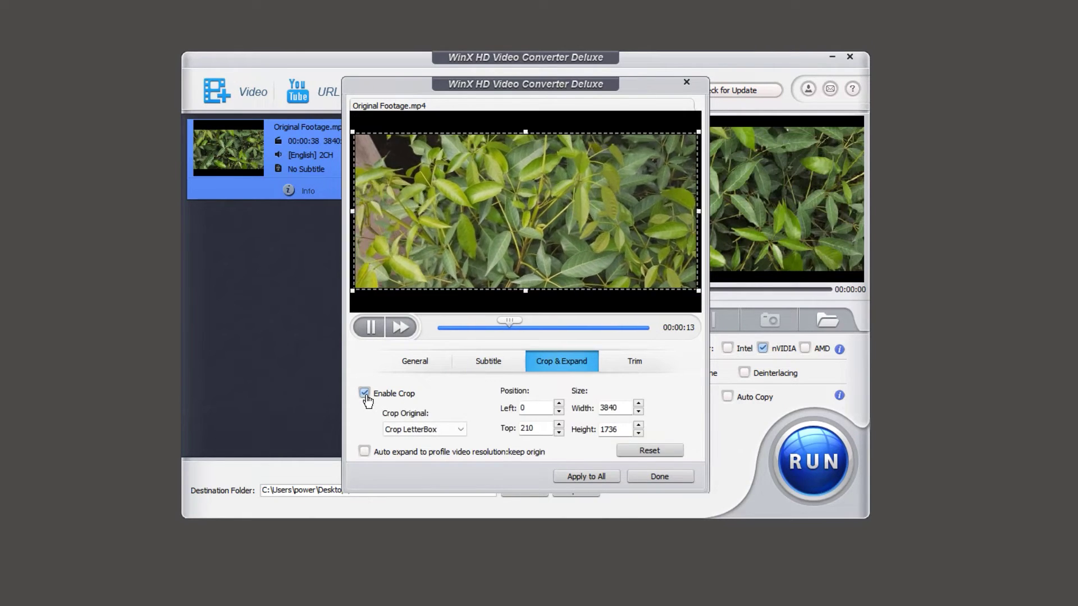
pyautogui.click(447, 430)
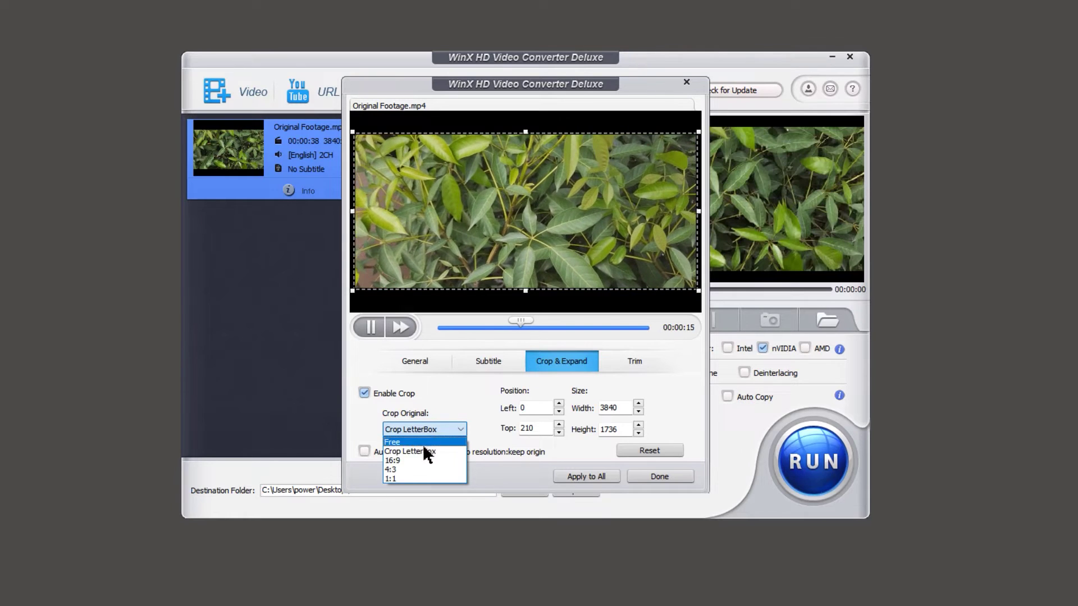
pyautogui.click(407, 469)
pyautogui.click(458, 430)
pyautogui.click(408, 469)
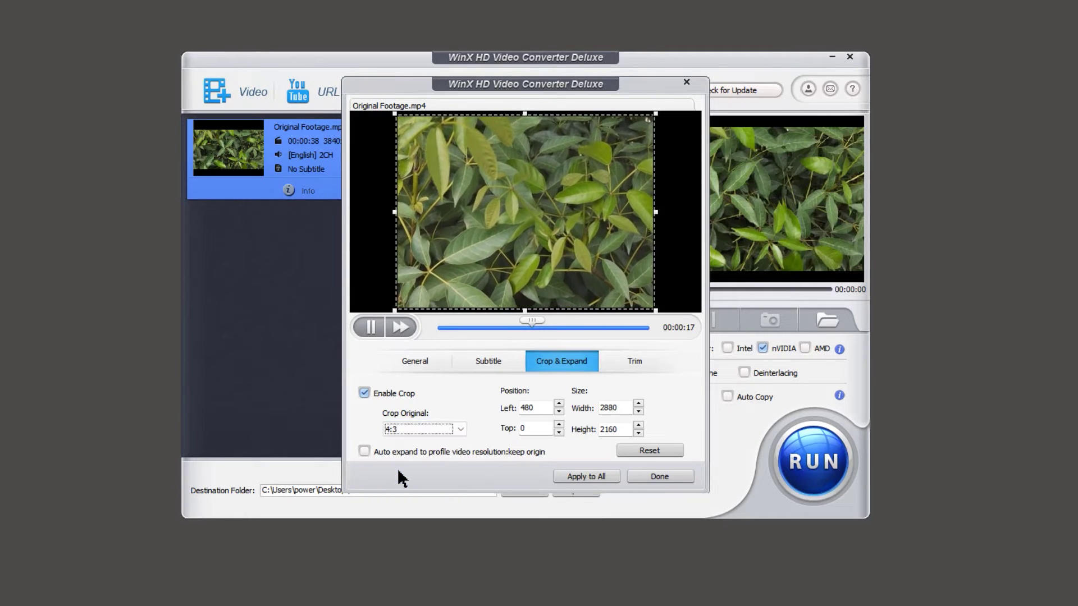
pyautogui.click(459, 430)
pyautogui.click(405, 440)
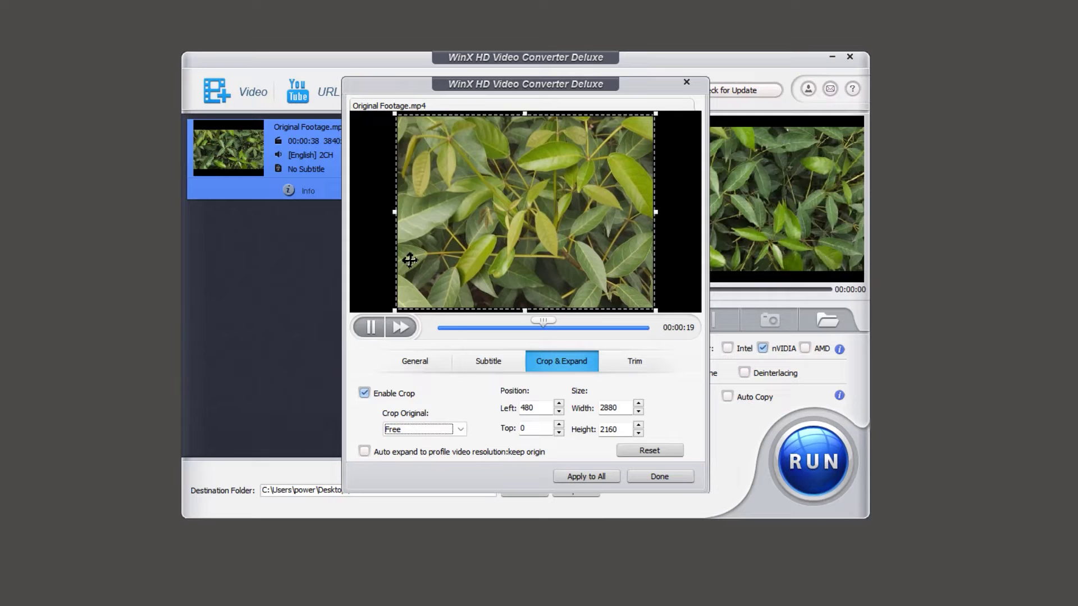
pyautogui.moveTo(395, 214); pyautogui.dragTo(496, 218)
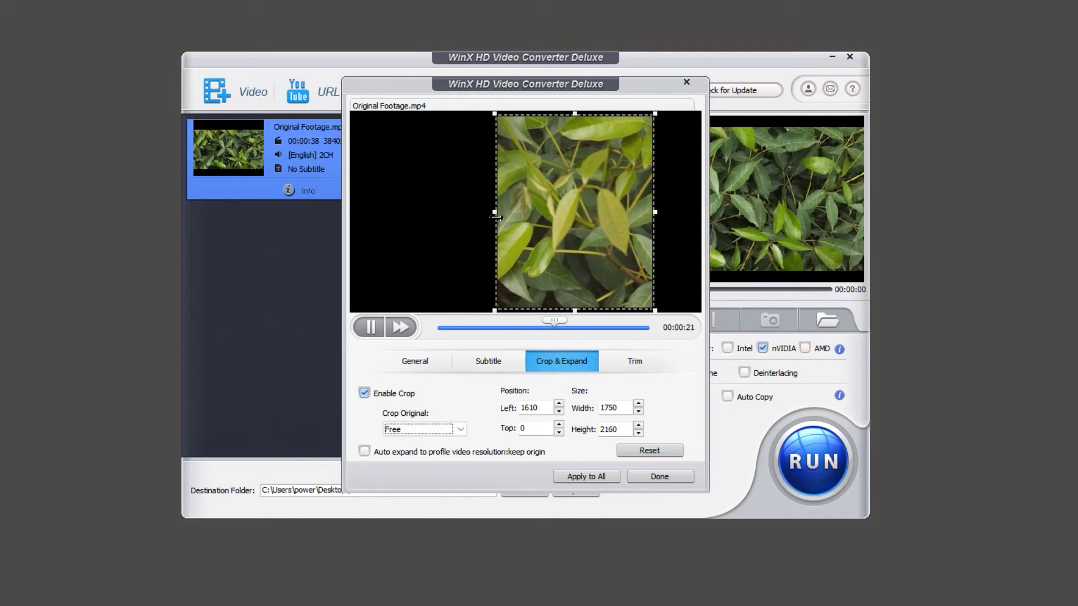
# - Enable trimming so the clip runs from 00:00:11 to 00:00:23
pyautogui.click(617, 364)
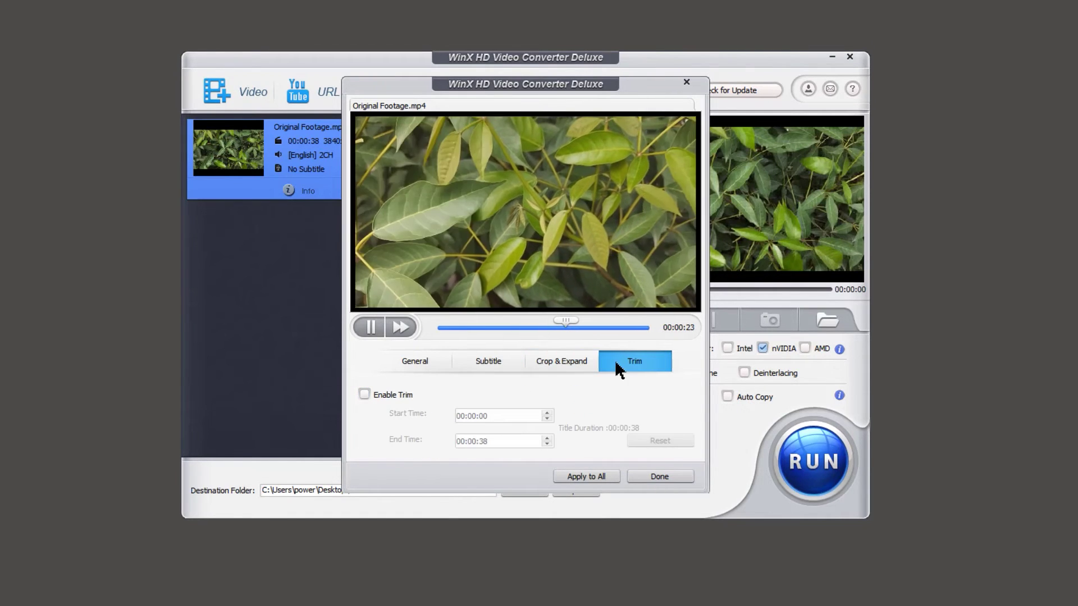
pyautogui.click(364, 395)
pyautogui.moveTo(438, 337); pyautogui.dragTo(499, 340)
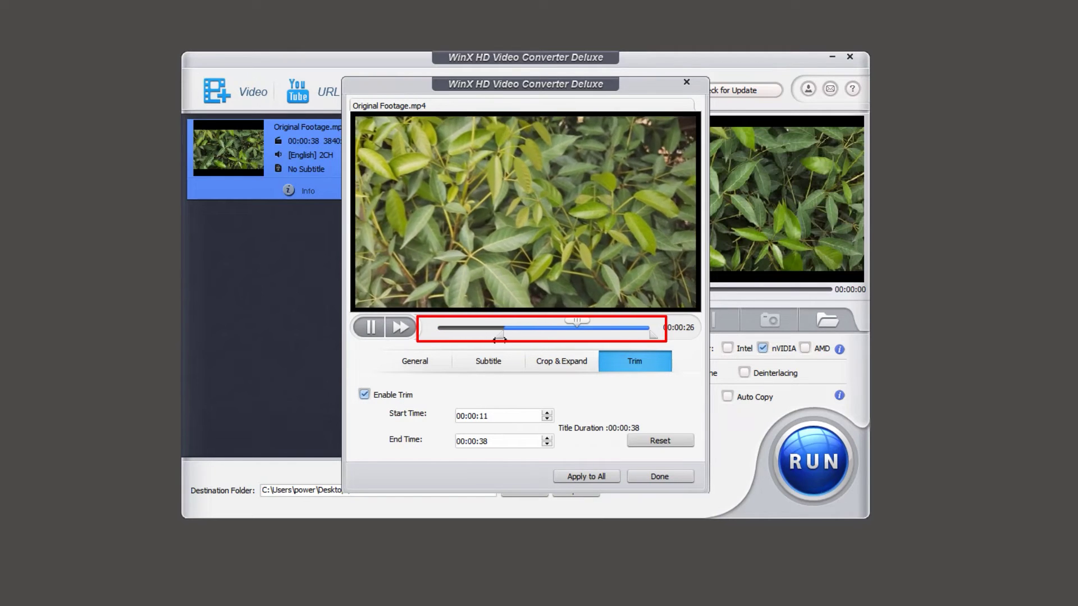
pyautogui.moveTo(653, 335); pyautogui.dragTo(574, 336)
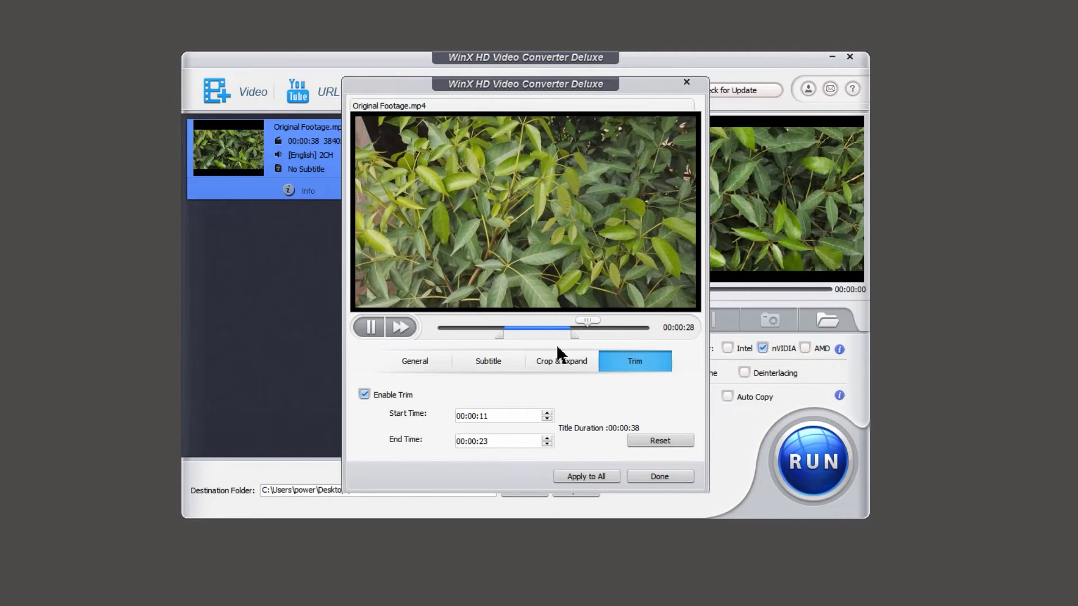
# - Save the crop and trim edits and convert the clip to Low Quality Footage.mov
pyautogui.click(656, 477)
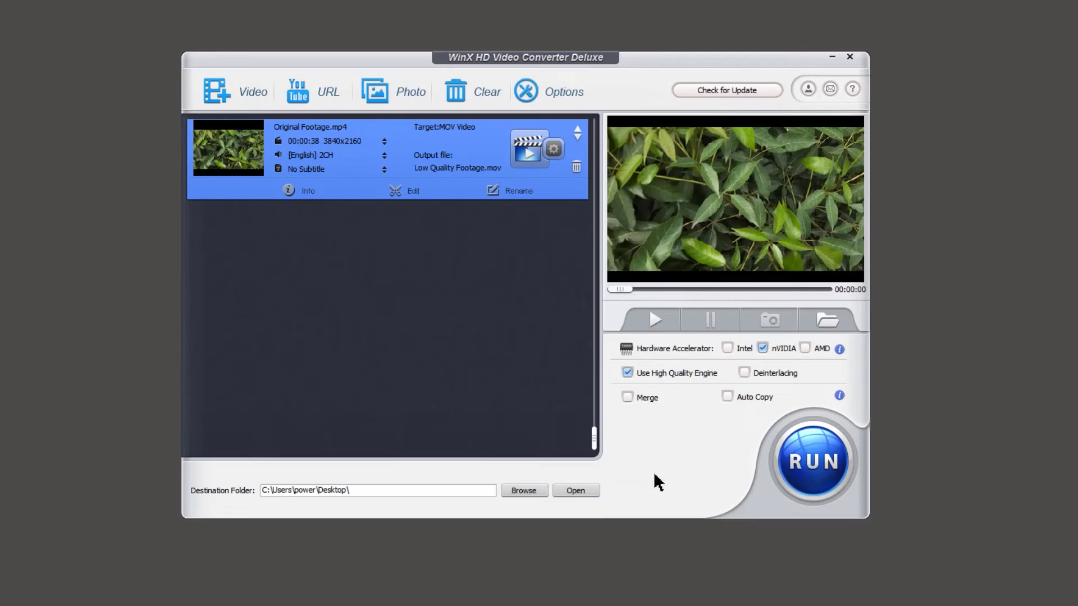
pyautogui.click(814, 467)
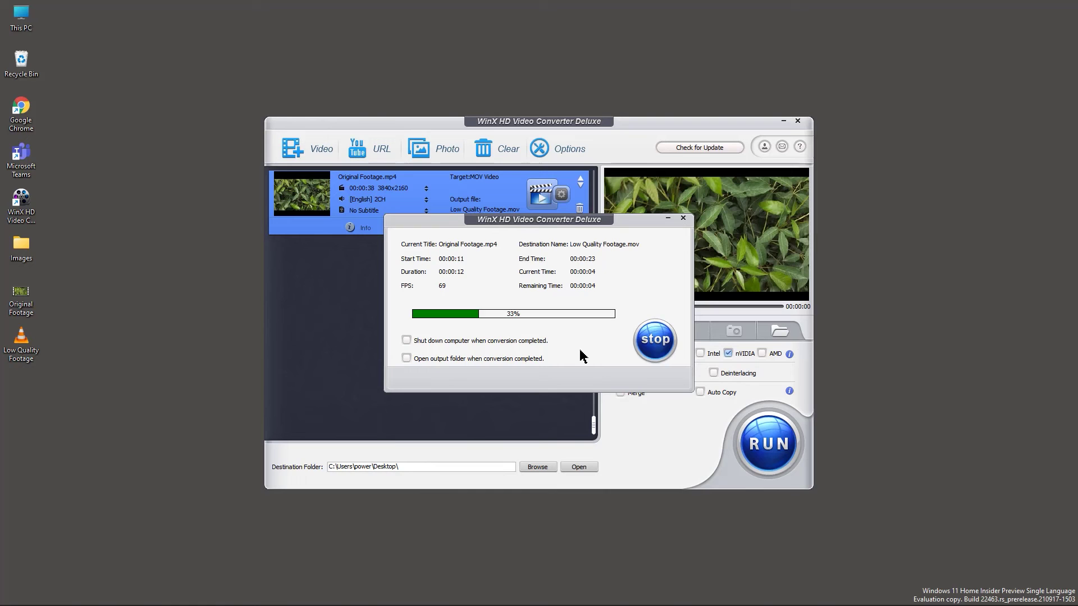
pyautogui.click(608, 347)
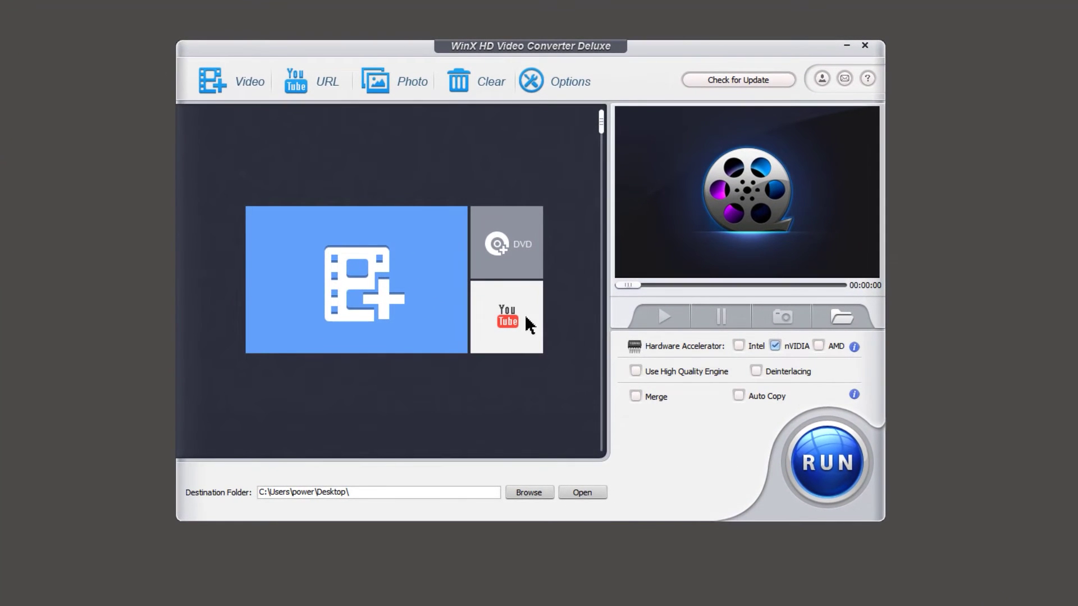
# - Analyze the pre-filled Smart Goals Template YouTube link to list its download formats
pyautogui.click(322, 81)
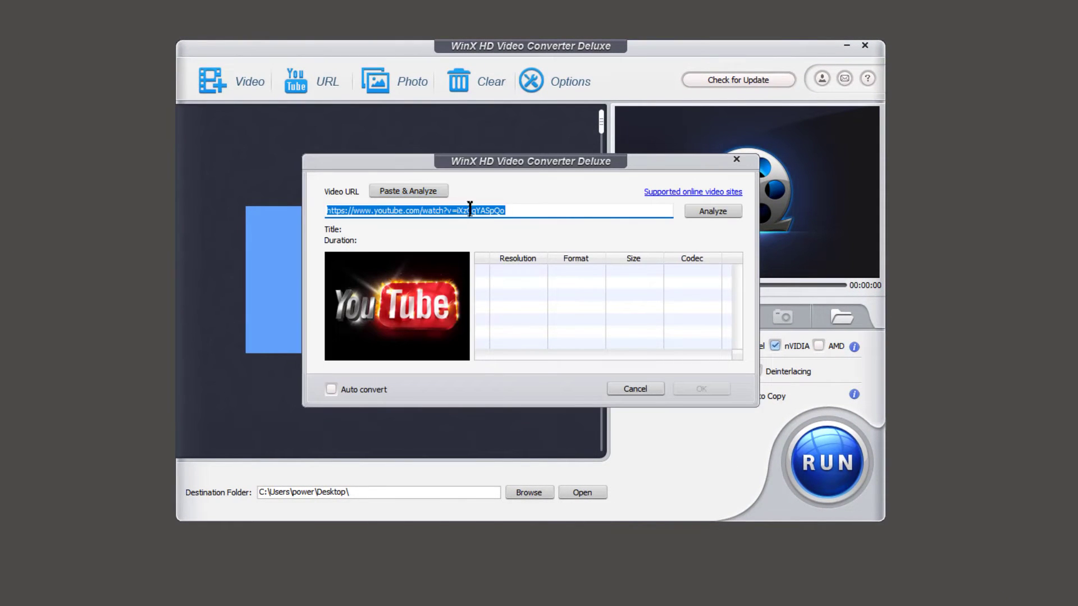
pyautogui.press('End')
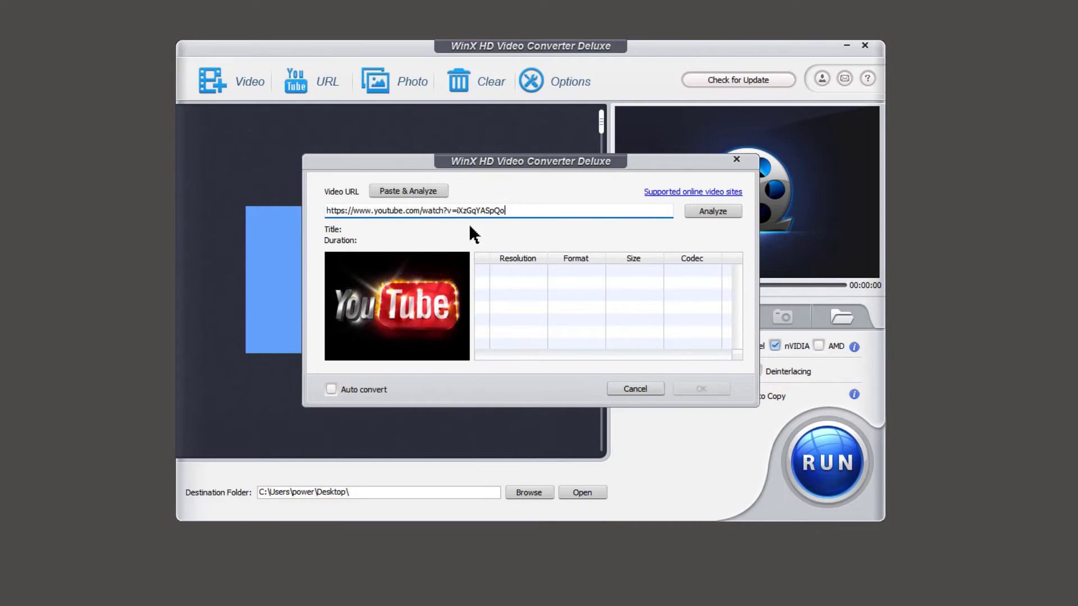
pyautogui.click(716, 211)
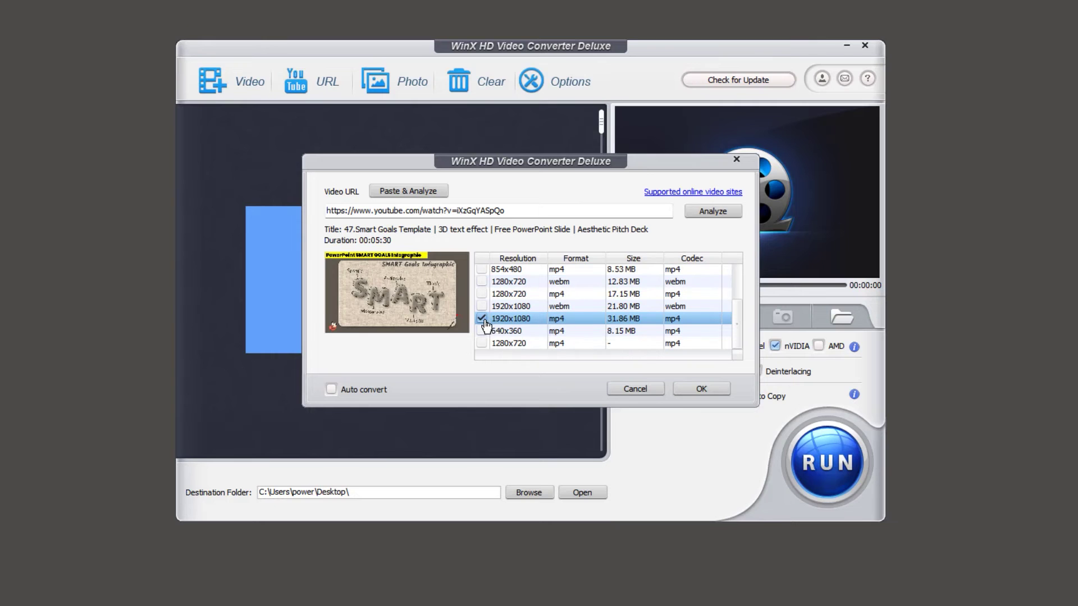
# - Add the 1920x1080 MP4 format and download the Smart Goals Template video to the Desktop
pyautogui.click(702, 389)
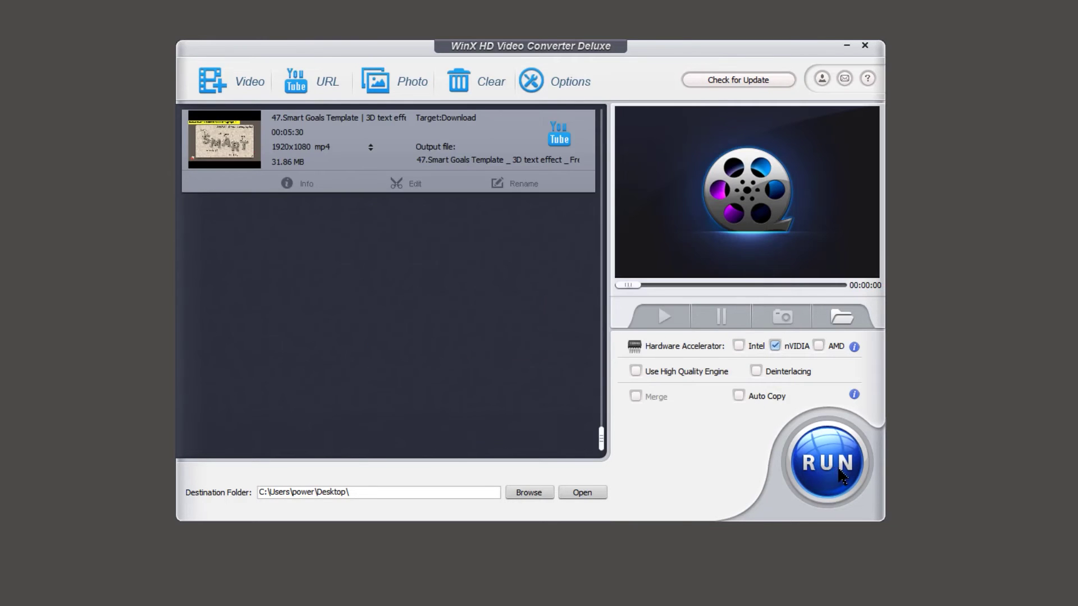
pyautogui.click(786, 437)
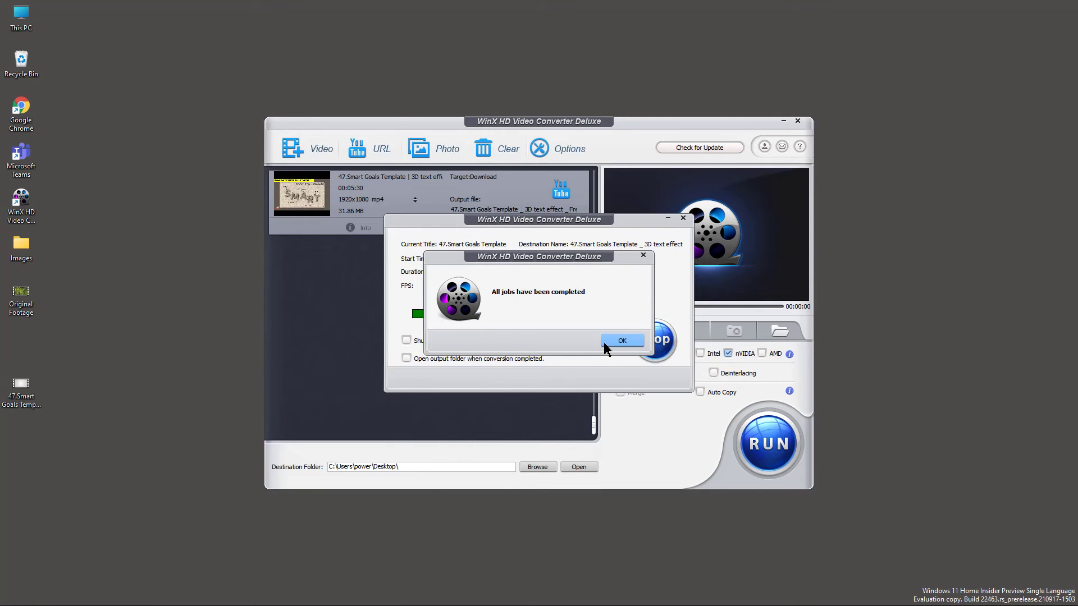
pyautogui.click(609, 344)
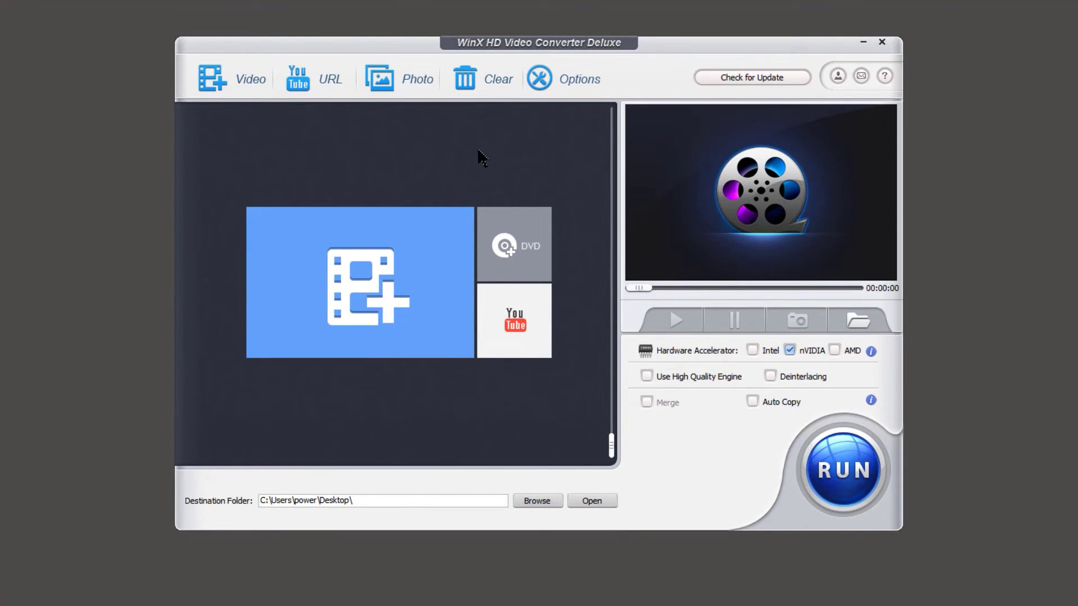
# - Load the 7-photo Images folder as a slideshow with MP4 Video output raised toward HQ
pyautogui.click(411, 90)
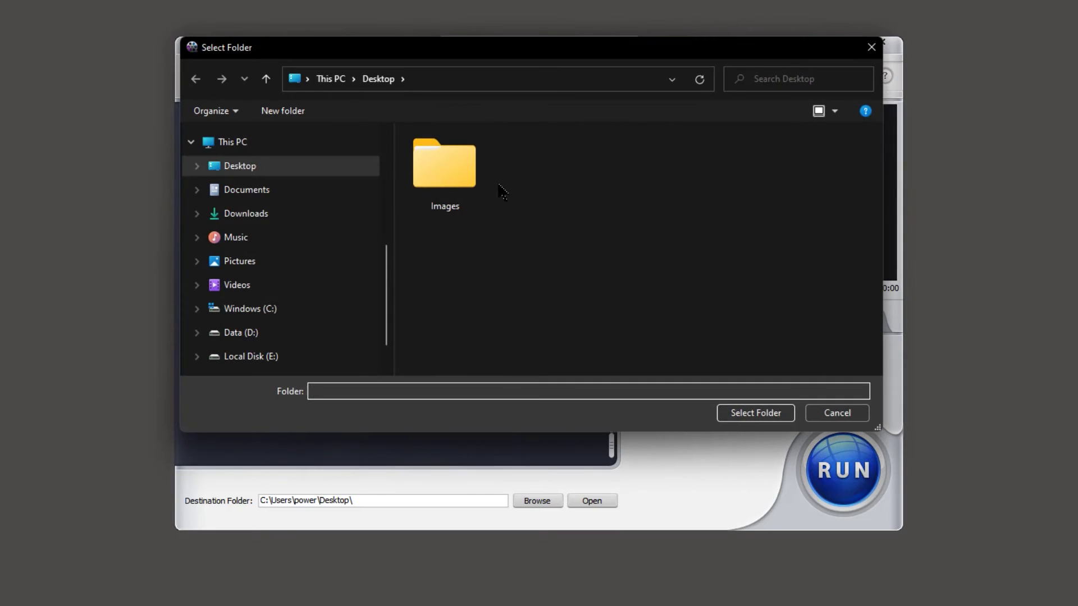
pyautogui.click(442, 174)
pyautogui.click(745, 413)
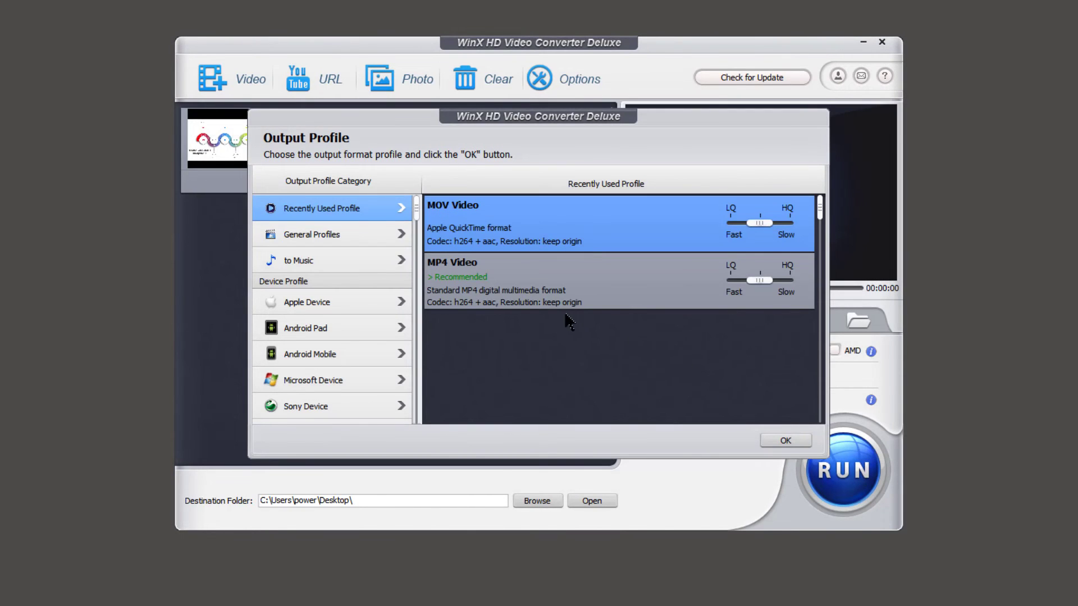
pyautogui.click(352, 240)
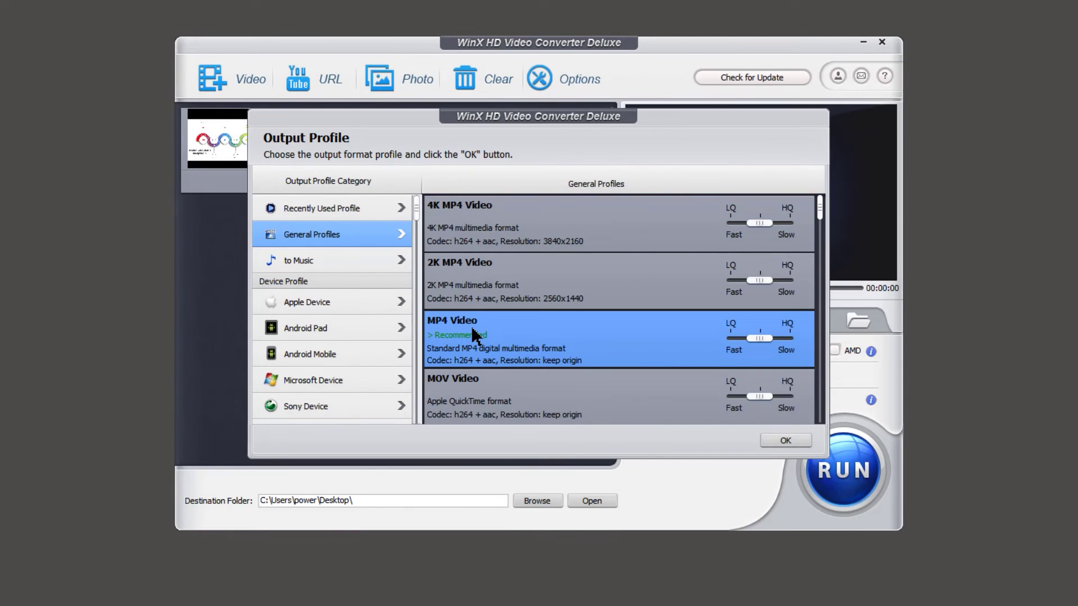
pyautogui.moveTo(761, 341); pyautogui.dragTo(793, 340)
# - Confirm MP4 Video output and sort the slideshow photos by Creation Date, ascending
pyautogui.click(787, 439)
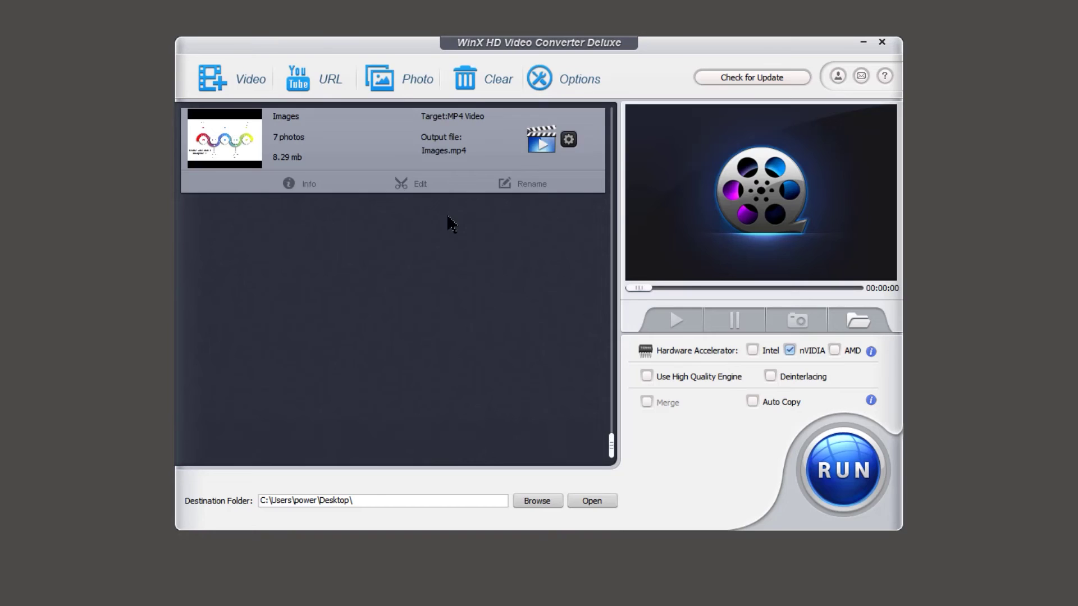
pyautogui.click(414, 192)
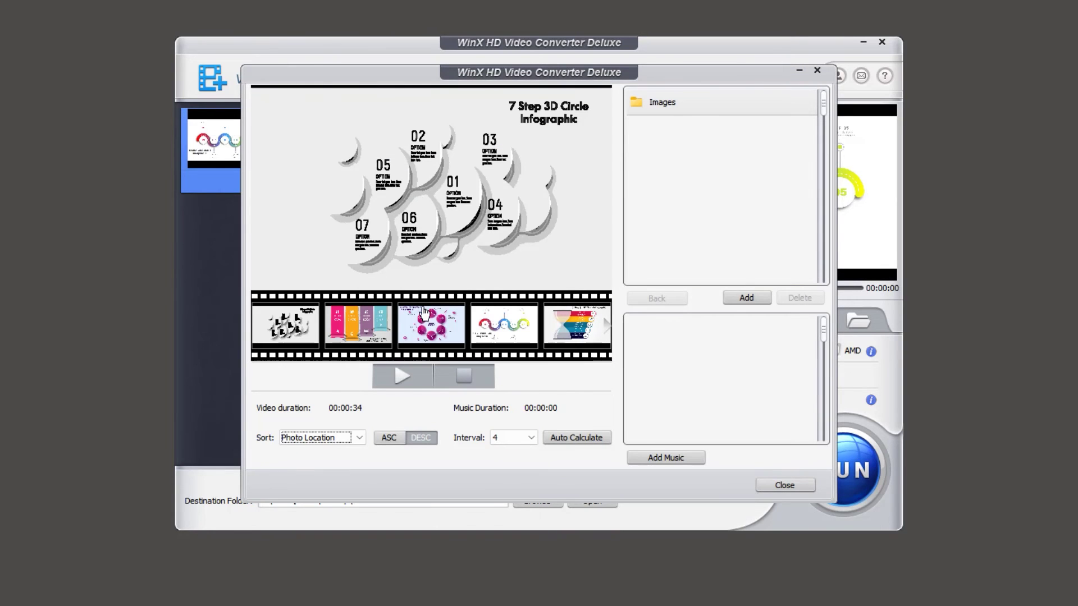
pyautogui.click(359, 438)
pyautogui.click(323, 456)
pyautogui.click(390, 438)
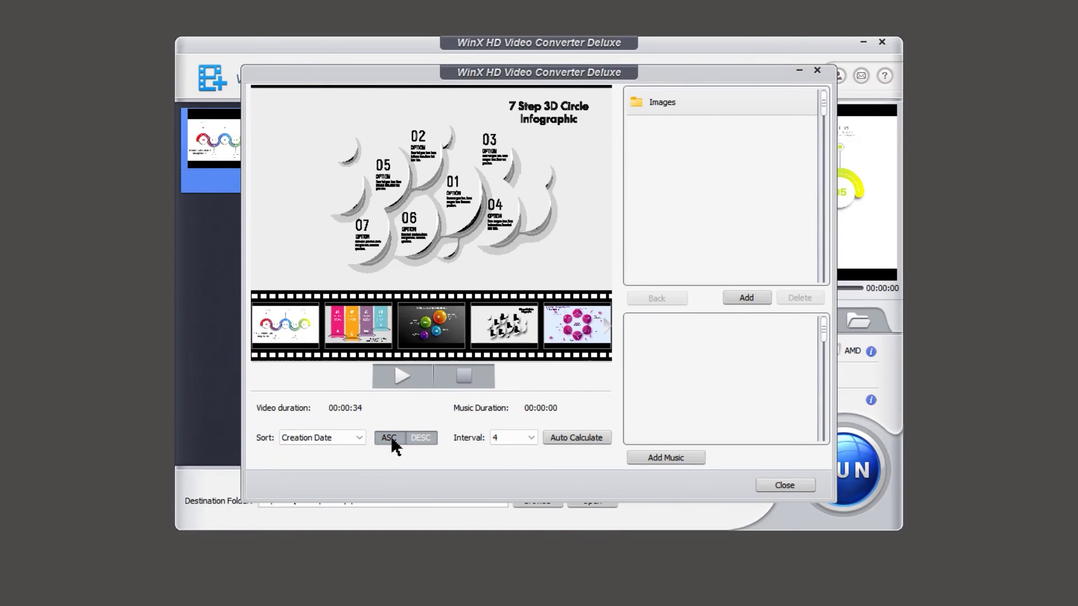
pyautogui.click(391, 438)
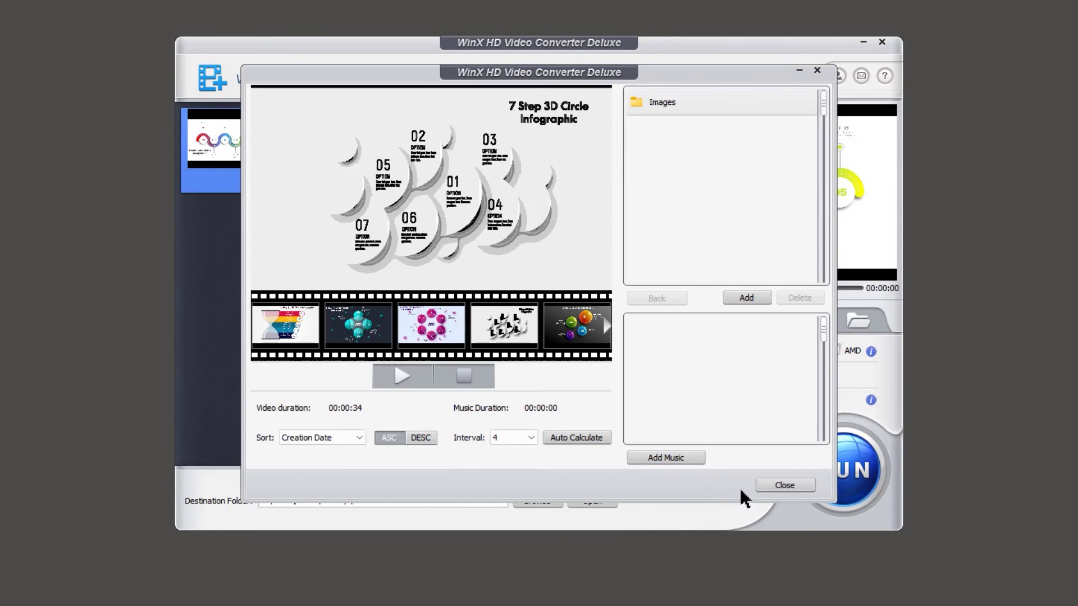
# - Close the editor and render the slideshow to Images.mp4 on the Desktop
pyautogui.click(784, 486)
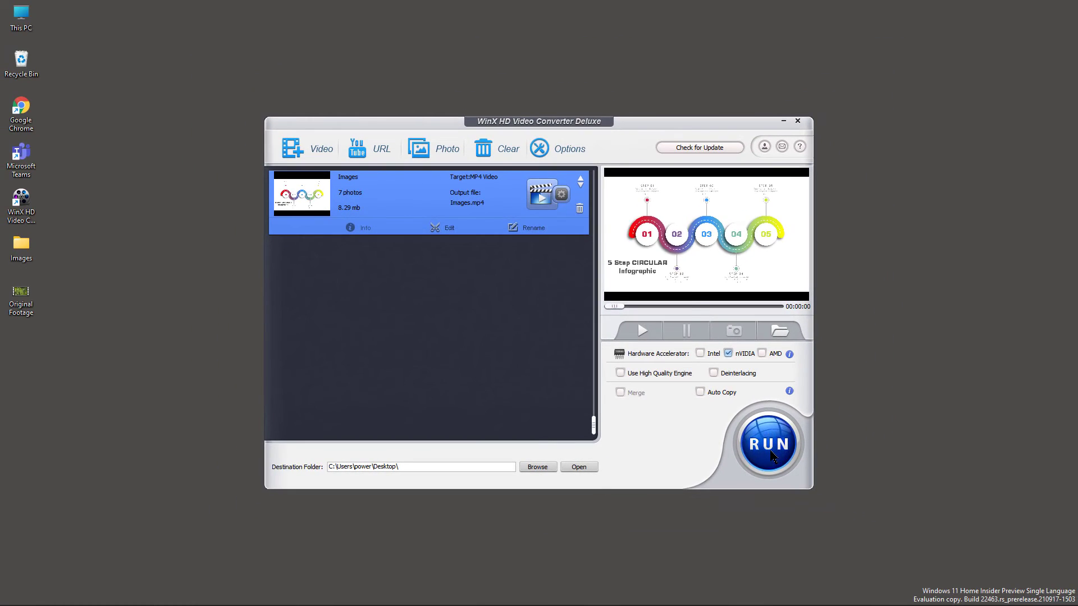
pyautogui.click(772, 457)
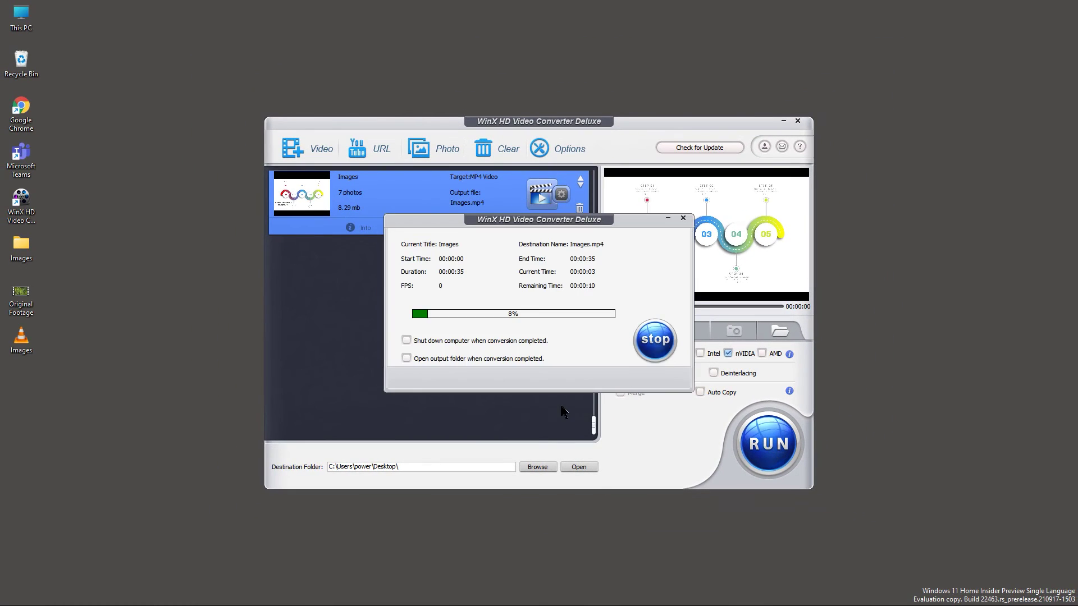
pyautogui.click(617, 342)
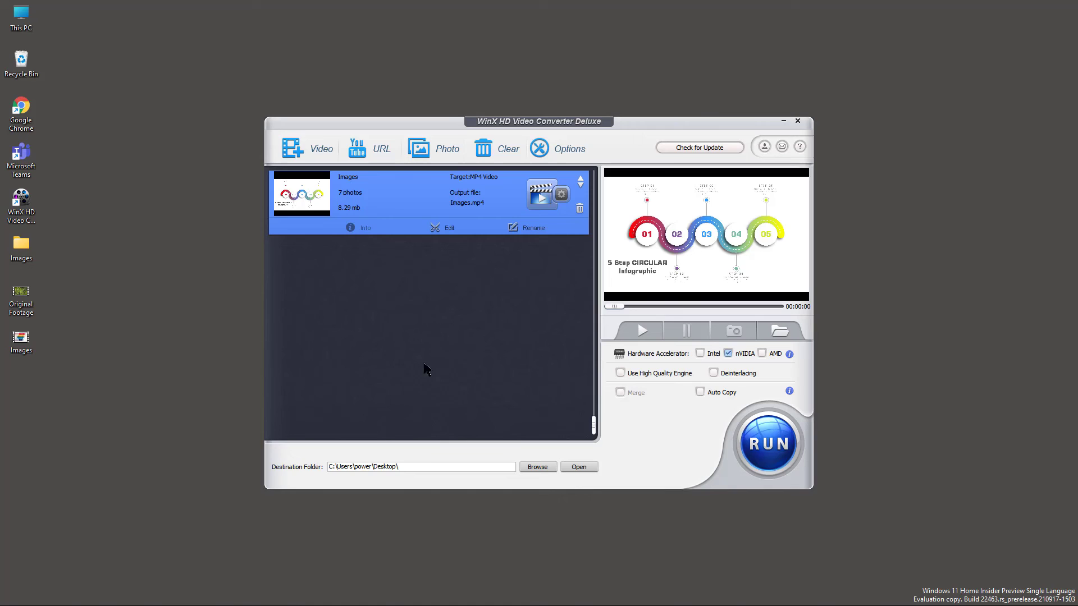
# - Play Images.mp4 from the desktop in VLC
pyautogui.doubleClick(22, 341)
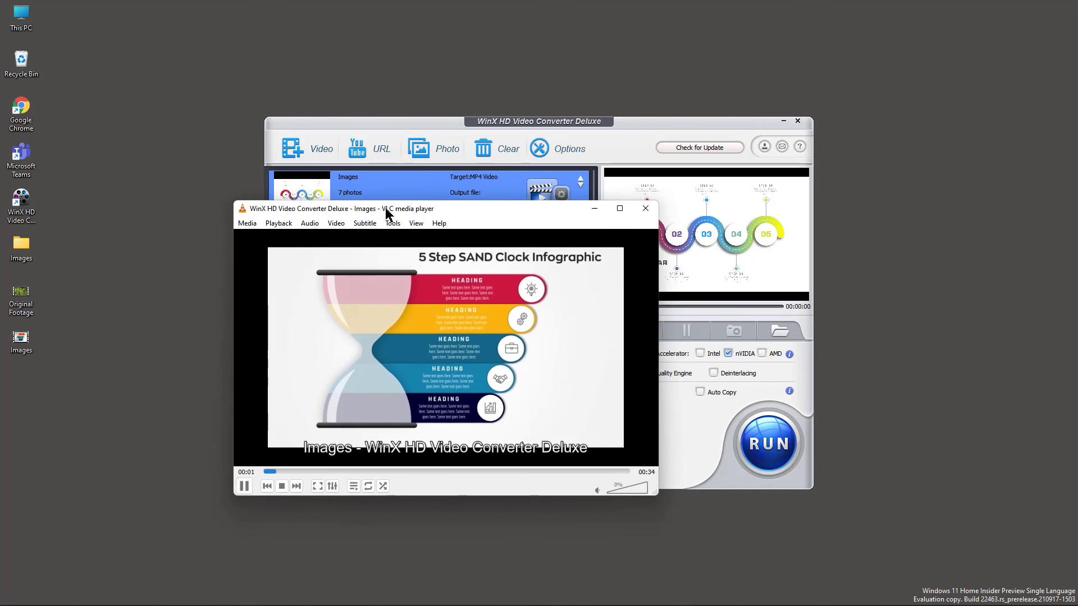